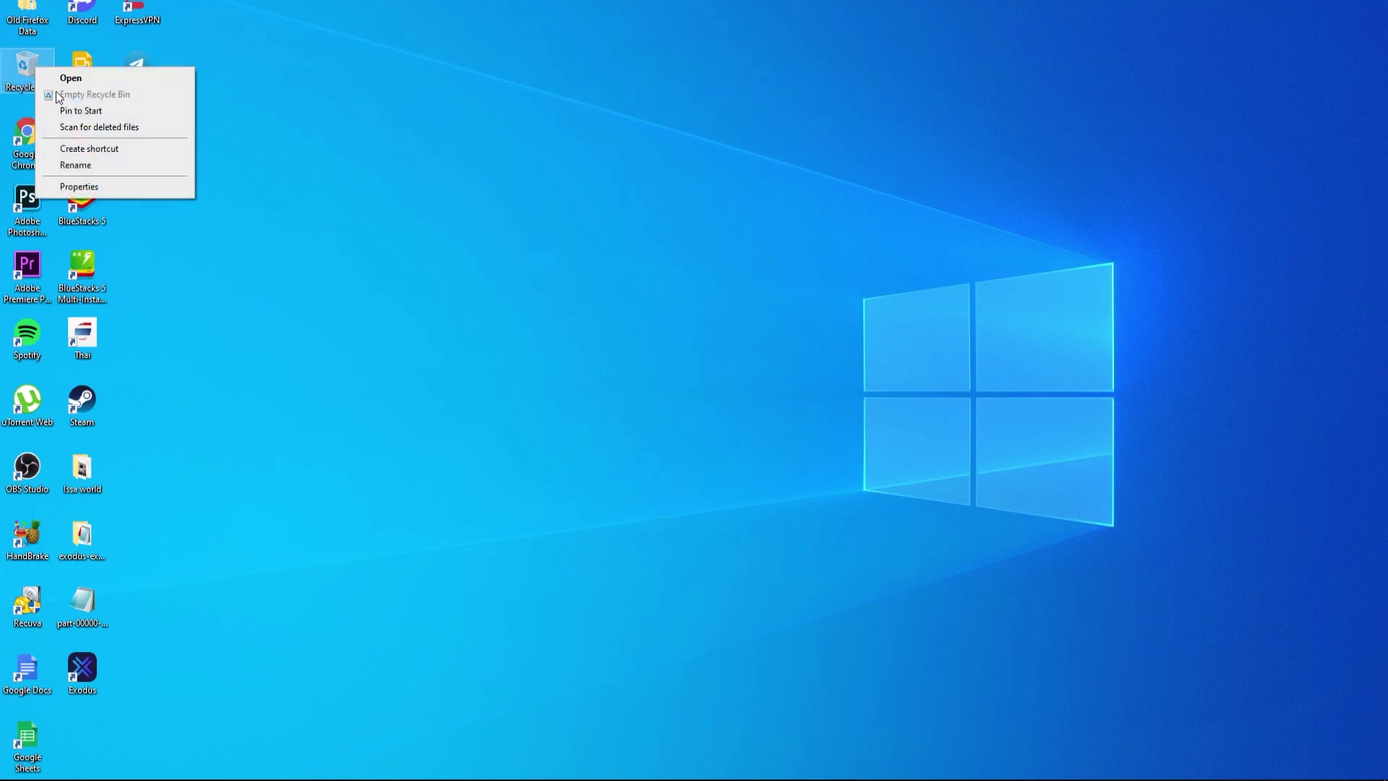
- Close the Recycle Bin menu without acting, since the bin is already empty
click(217, 76)
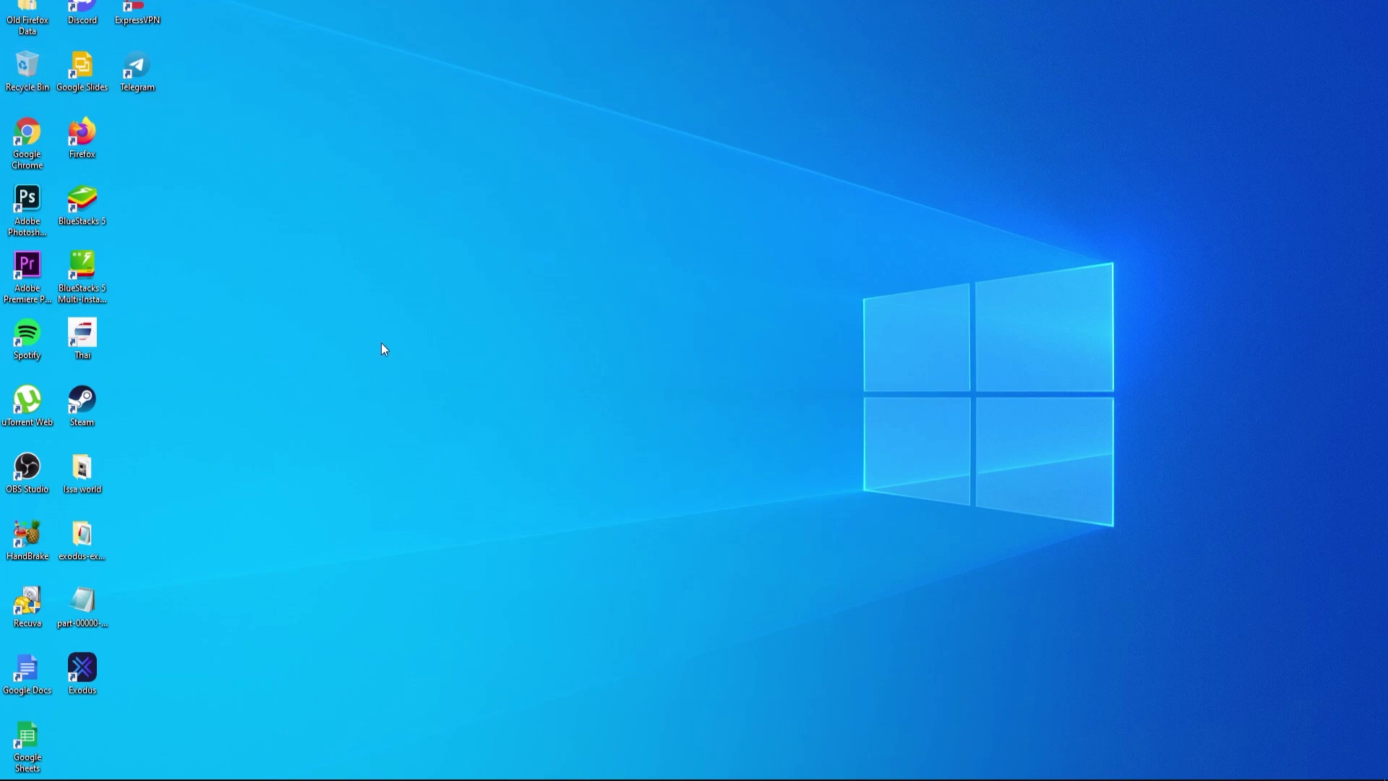
- Launch Google Chrome and search Google for 'recuva'
click(267, 766)
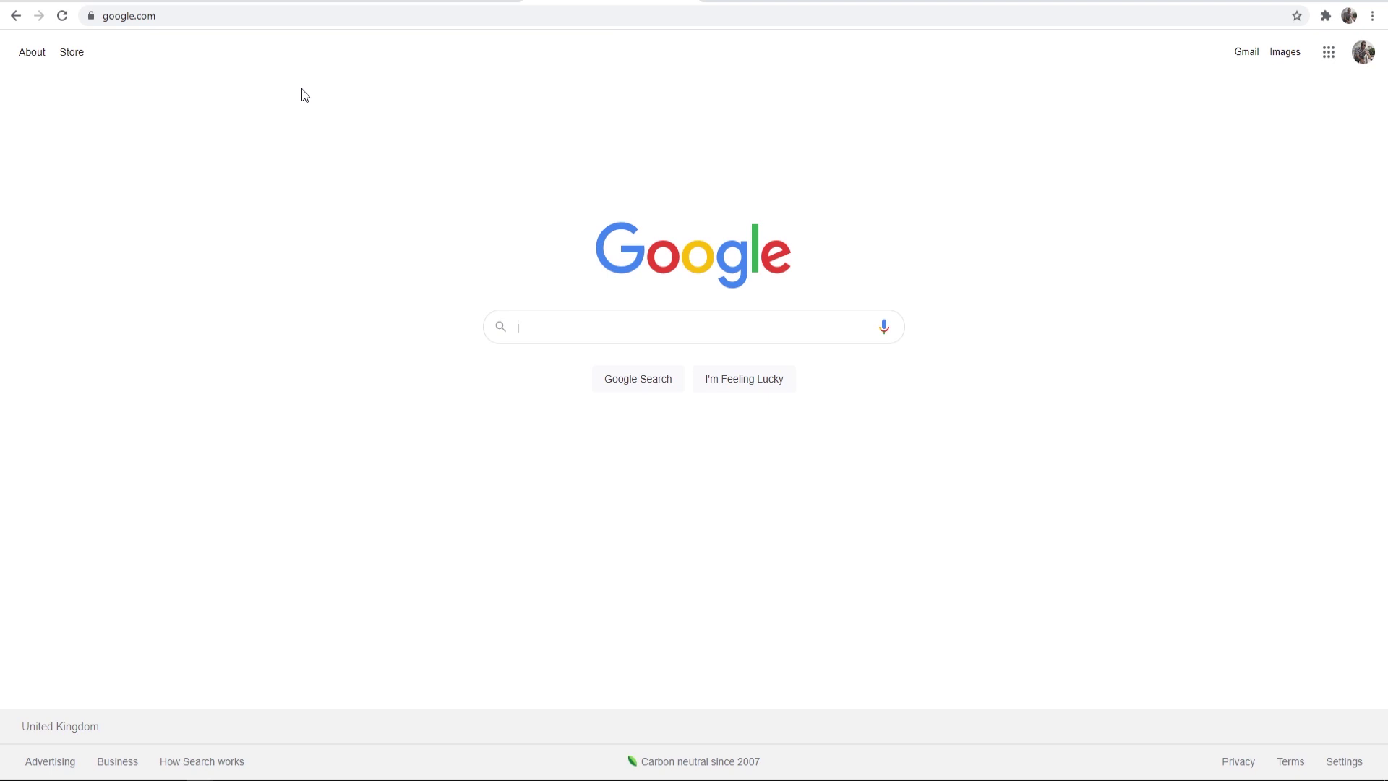
text(recuva)
key(Return)
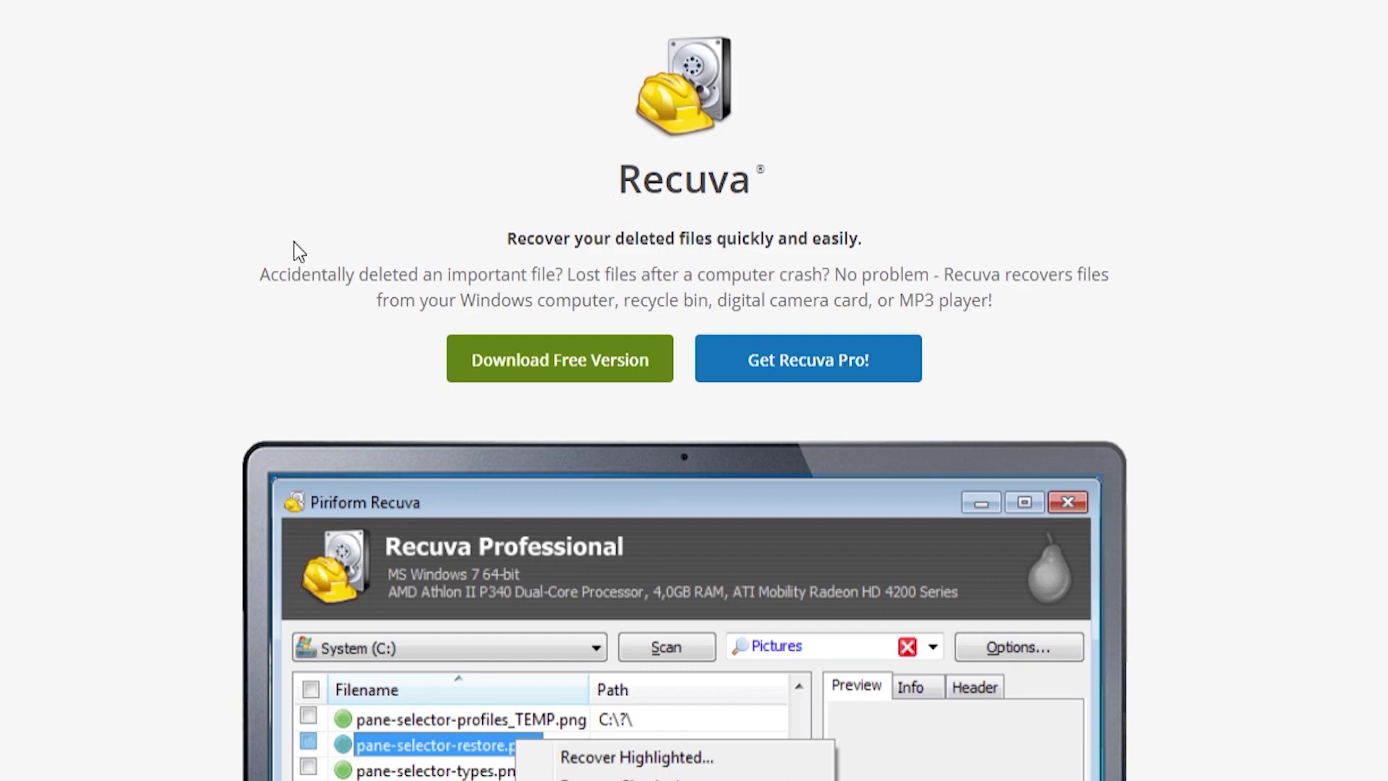
- Download the free Recuva installer, rcsetup153 (4).exe, from the Recuva site
double_click(694, 181)
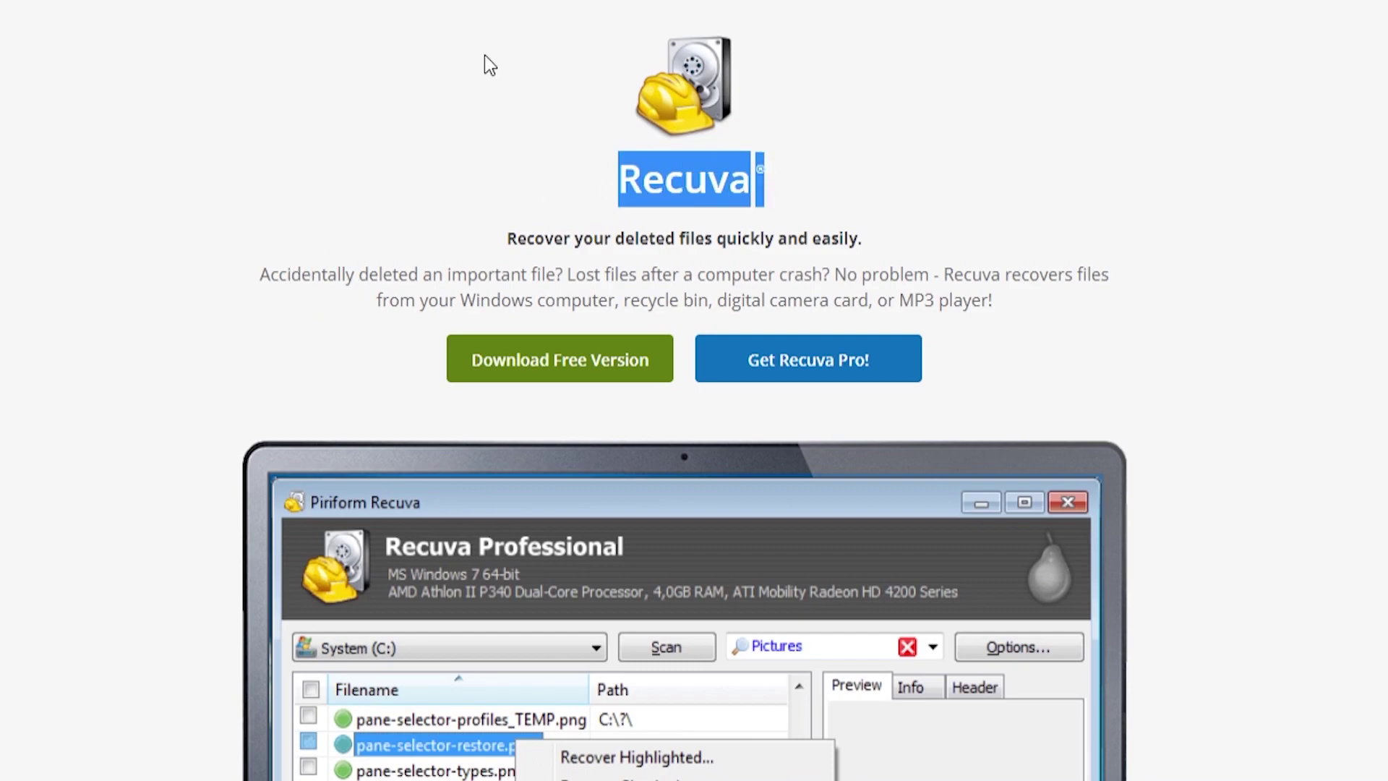
click(584, 315)
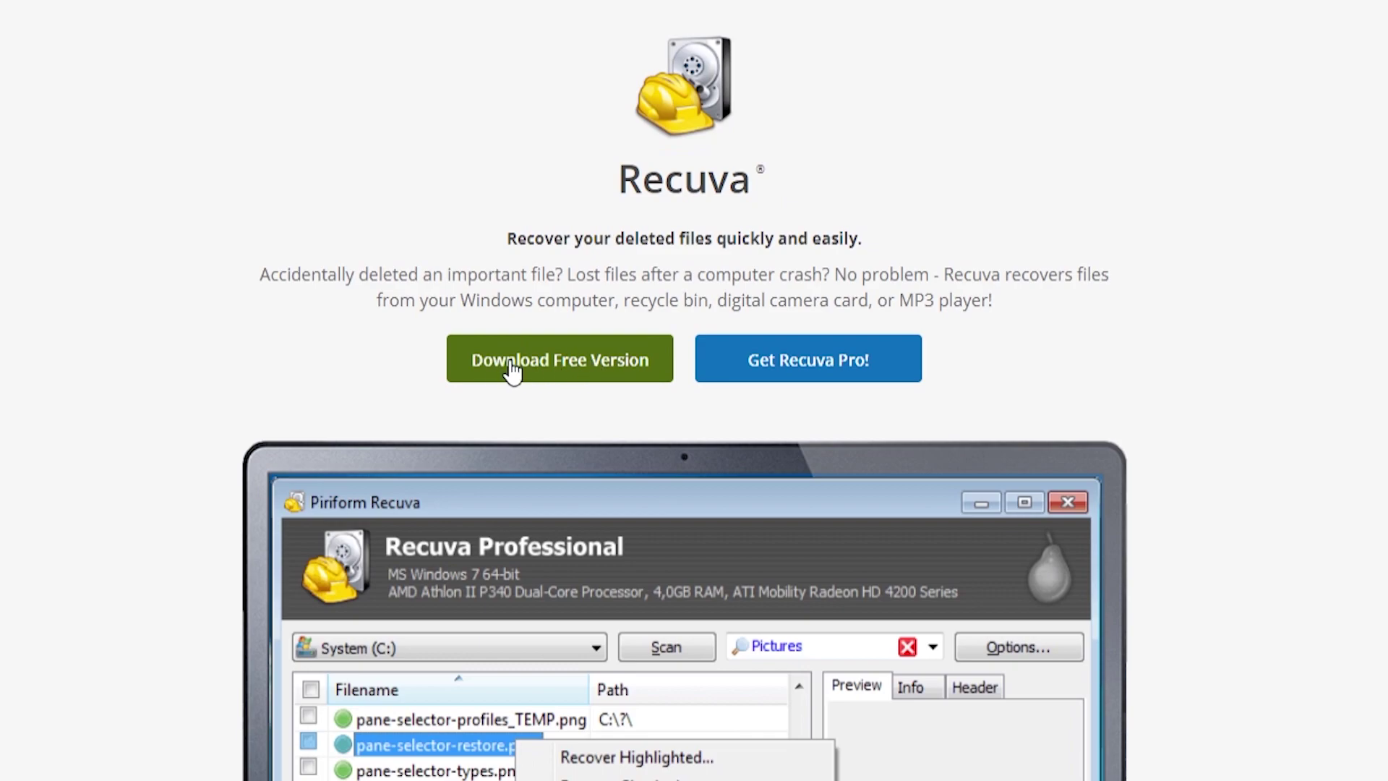
click(515, 367)
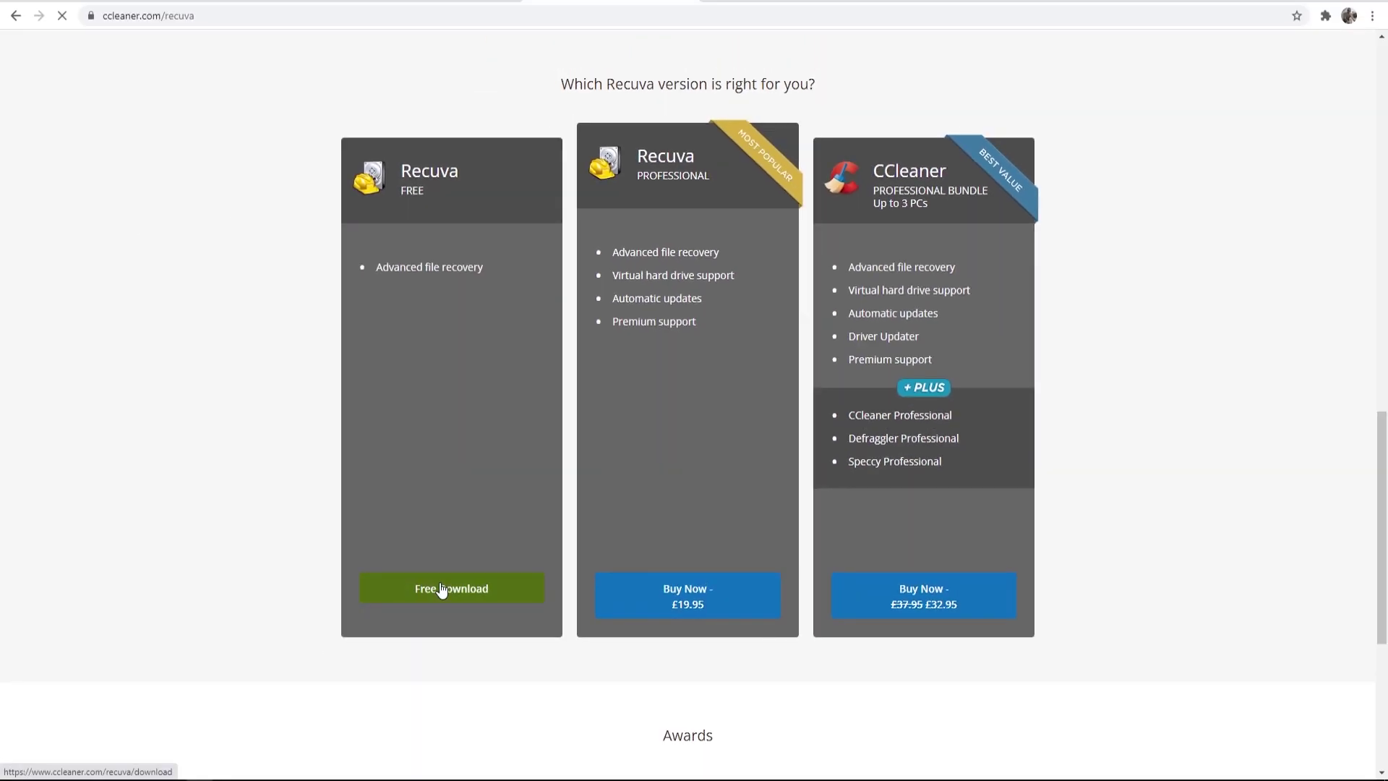
click(420, 621)
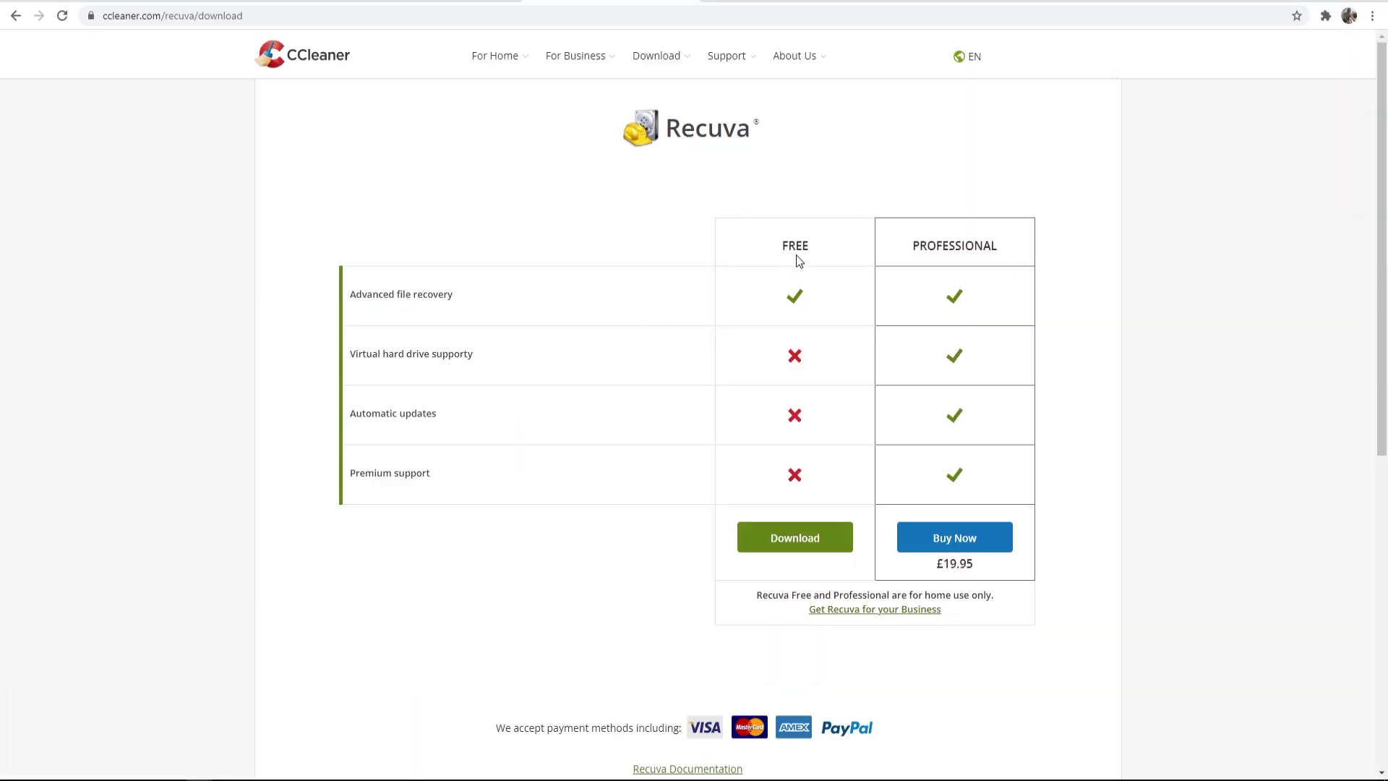
double_click(796, 249)
click(787, 412)
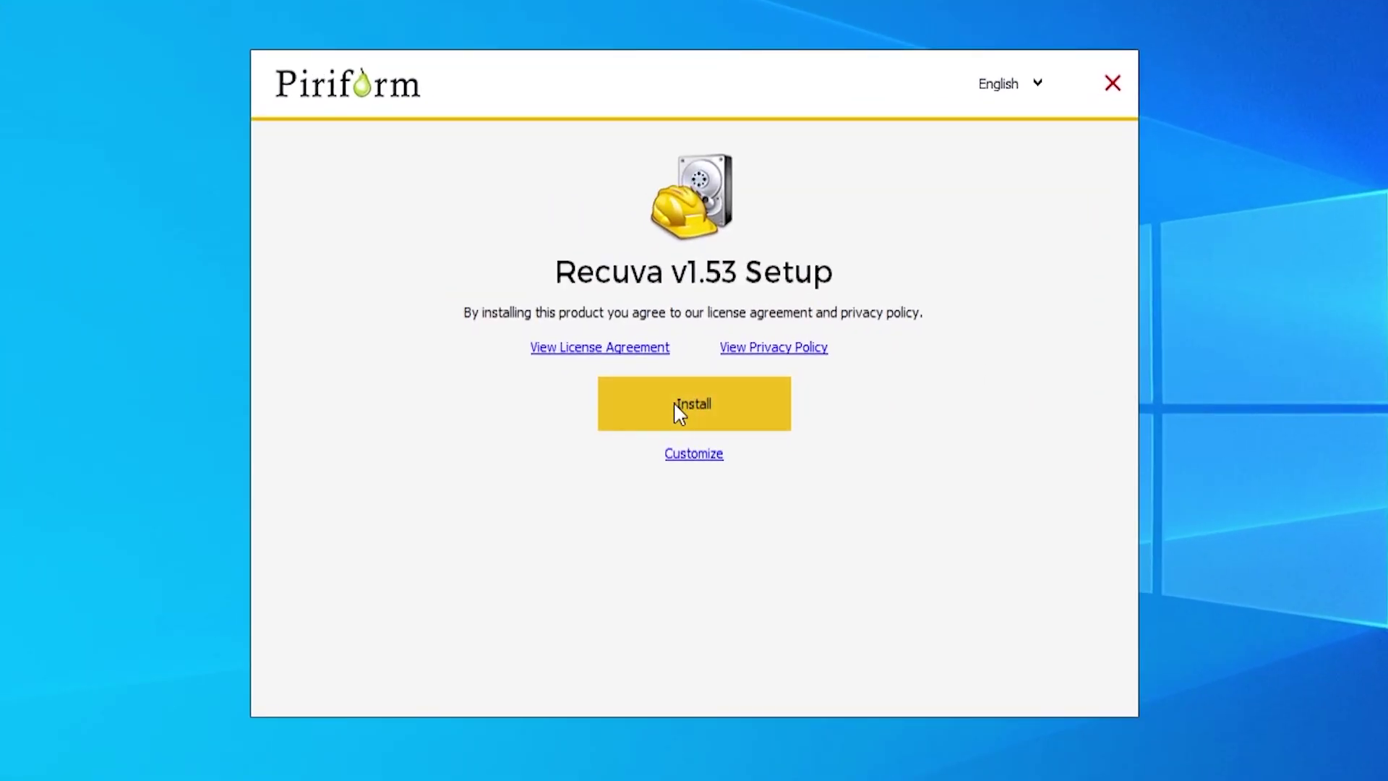
- Install Recuva v1.53, choosing 'I want to manually reboot later', and finish setup
click(700, 402)
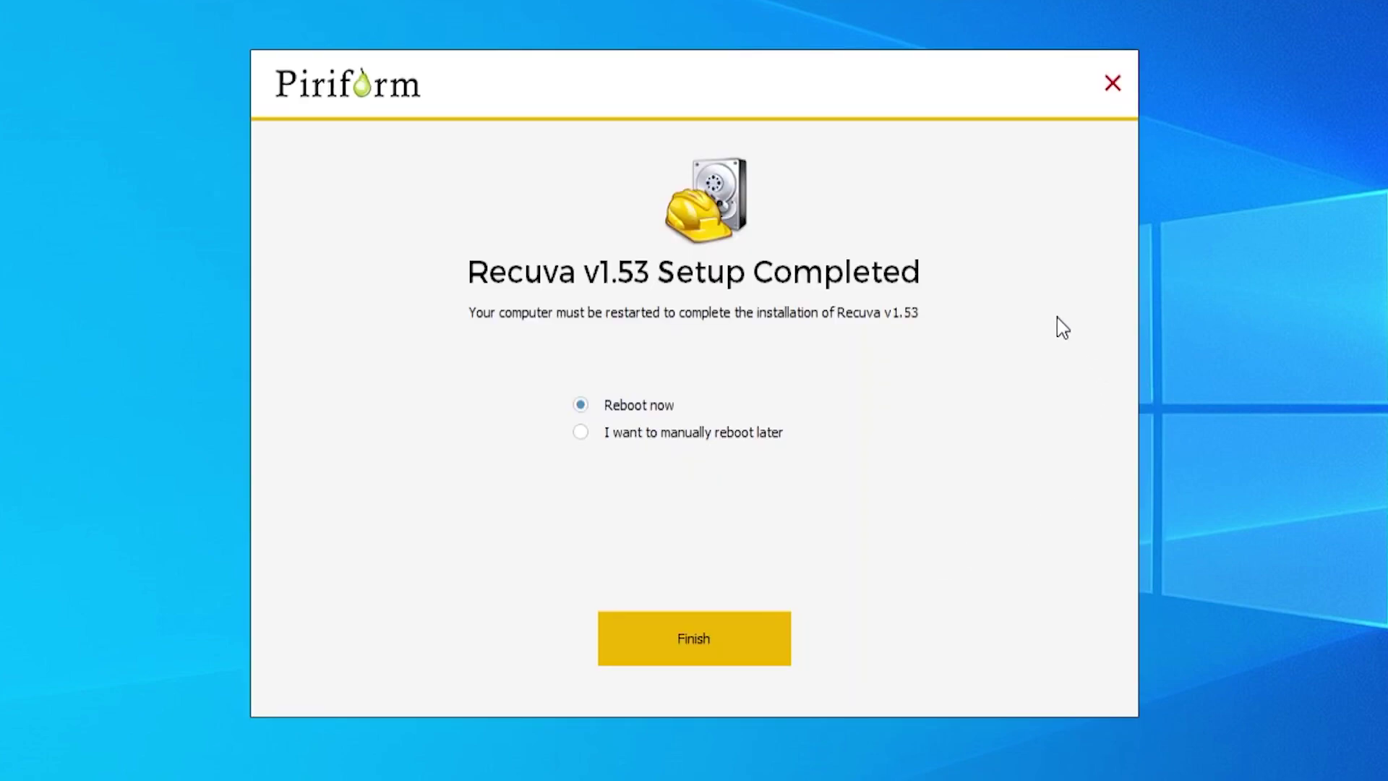
click(611, 434)
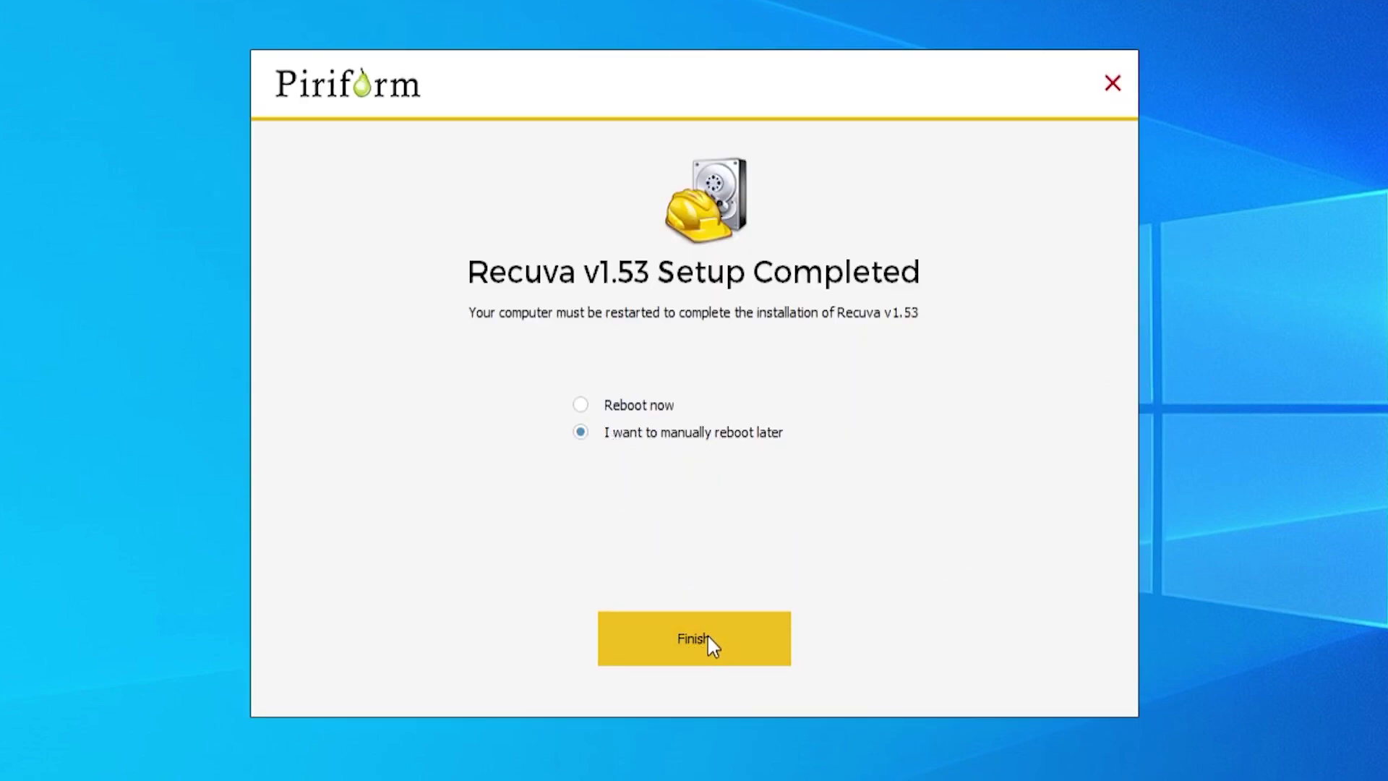
click(698, 637)
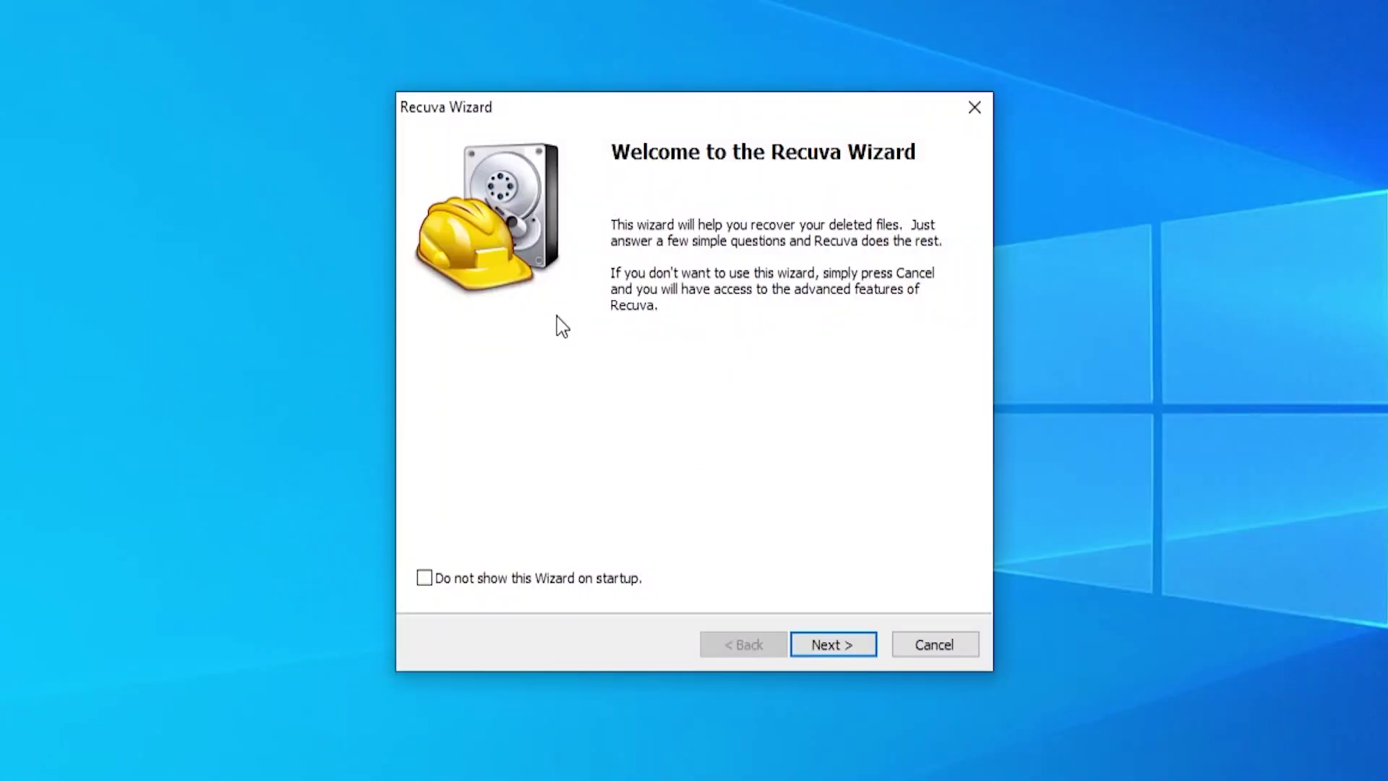
- Set the Recuva Wizard to All Files in the Recycle Bin and start scanning
click(831, 645)
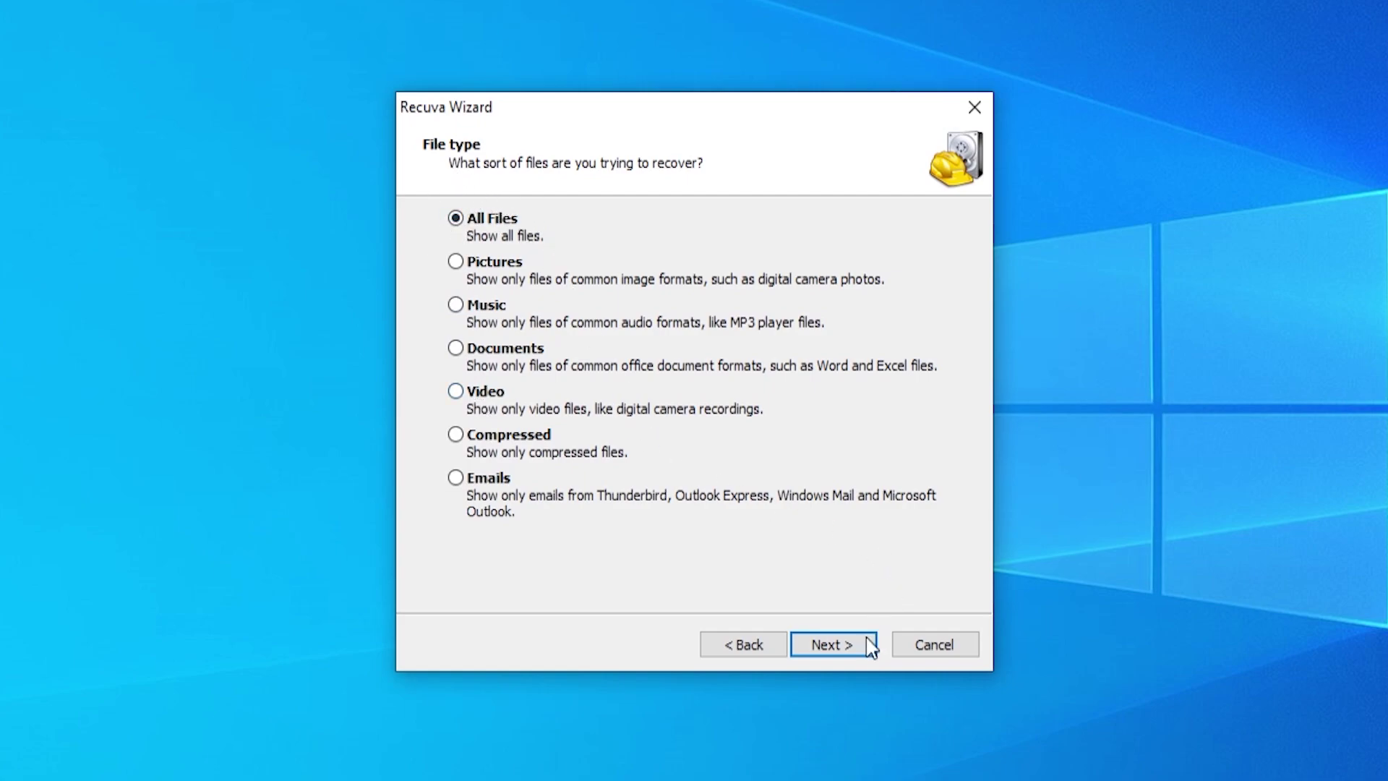
click(833, 646)
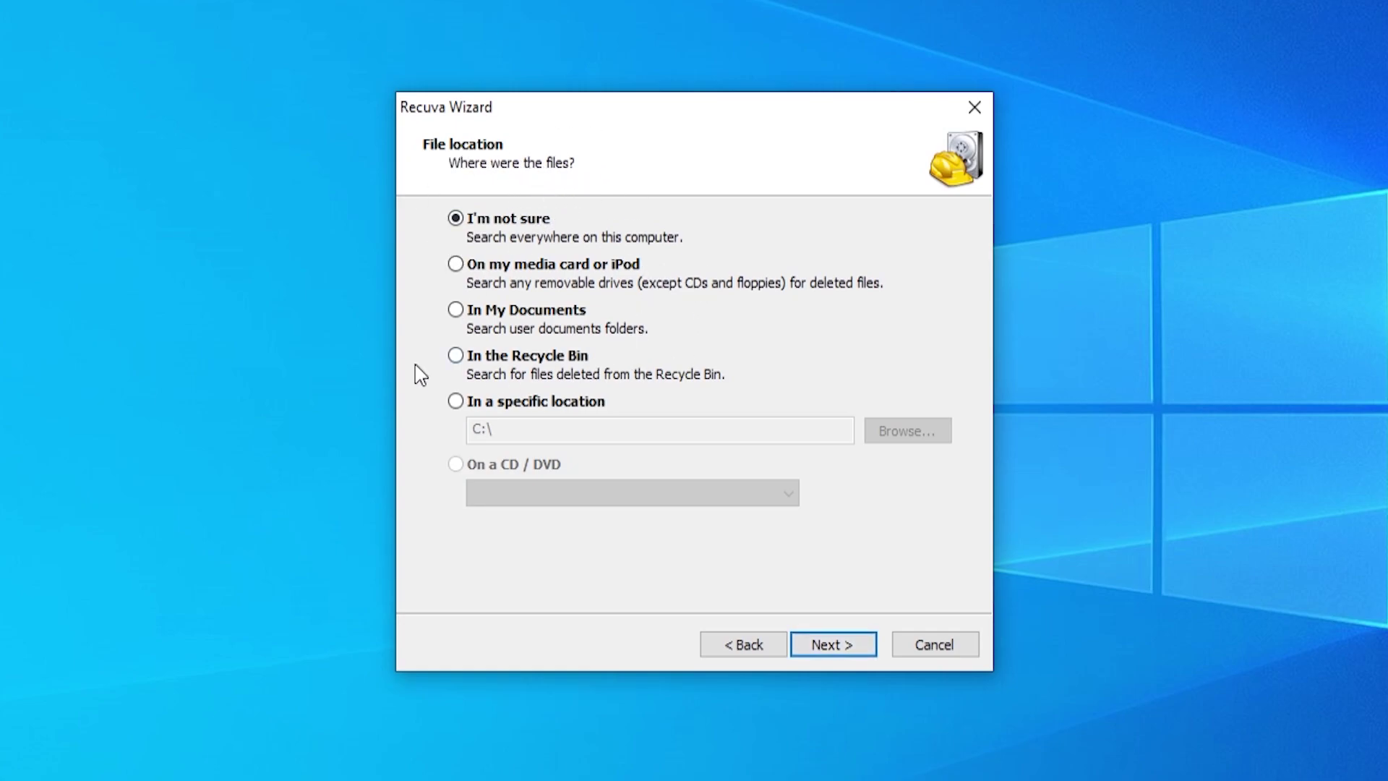
click(455, 355)
click(849, 650)
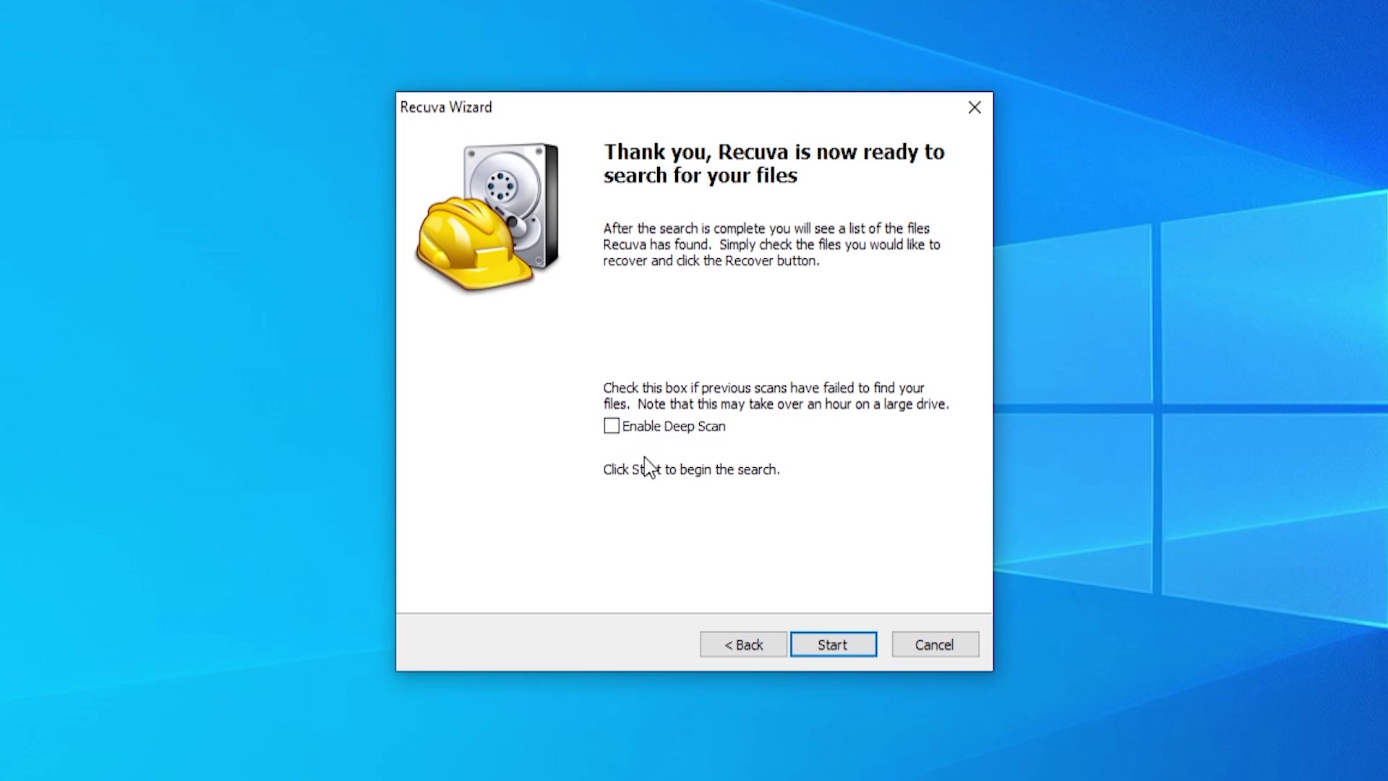
click(833, 645)
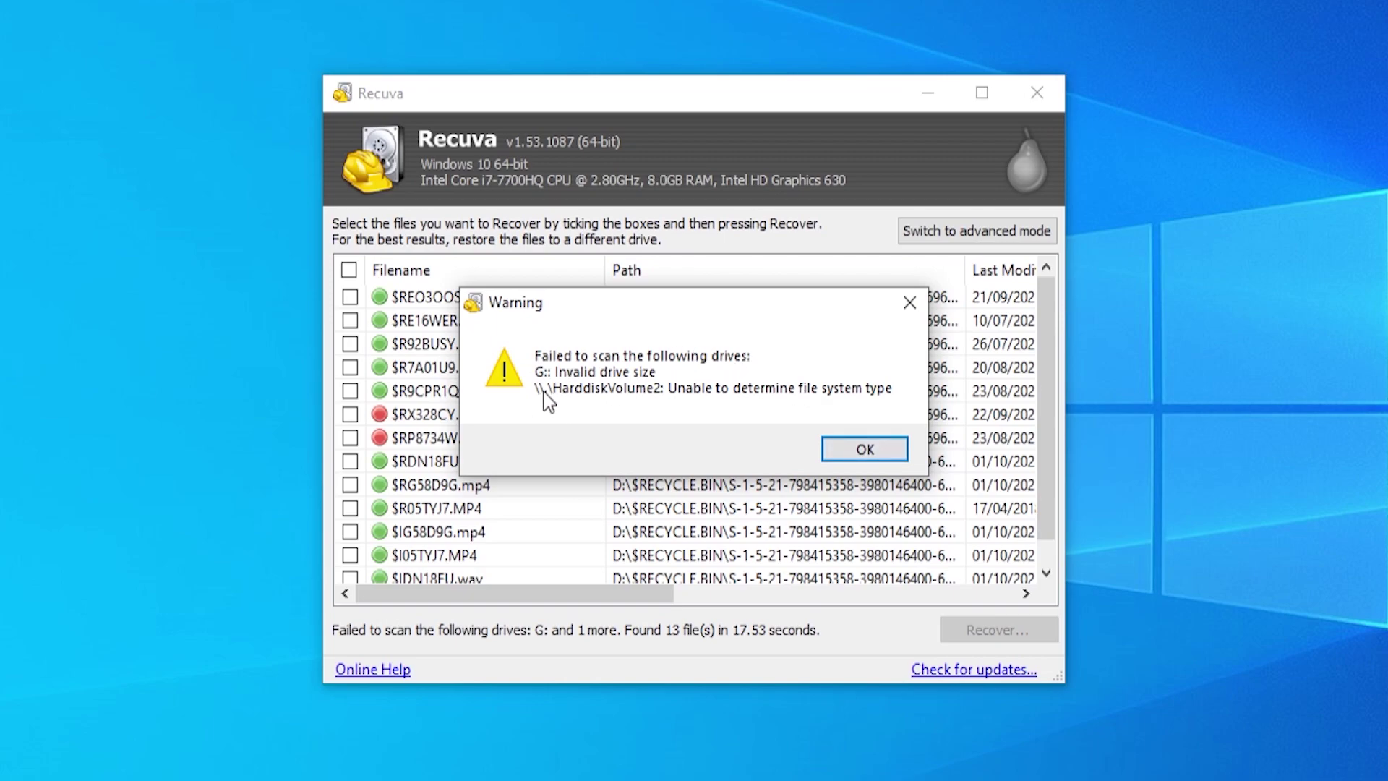
- Dismiss the warning that drive G: and one other drive failed to scan
click(871, 451)
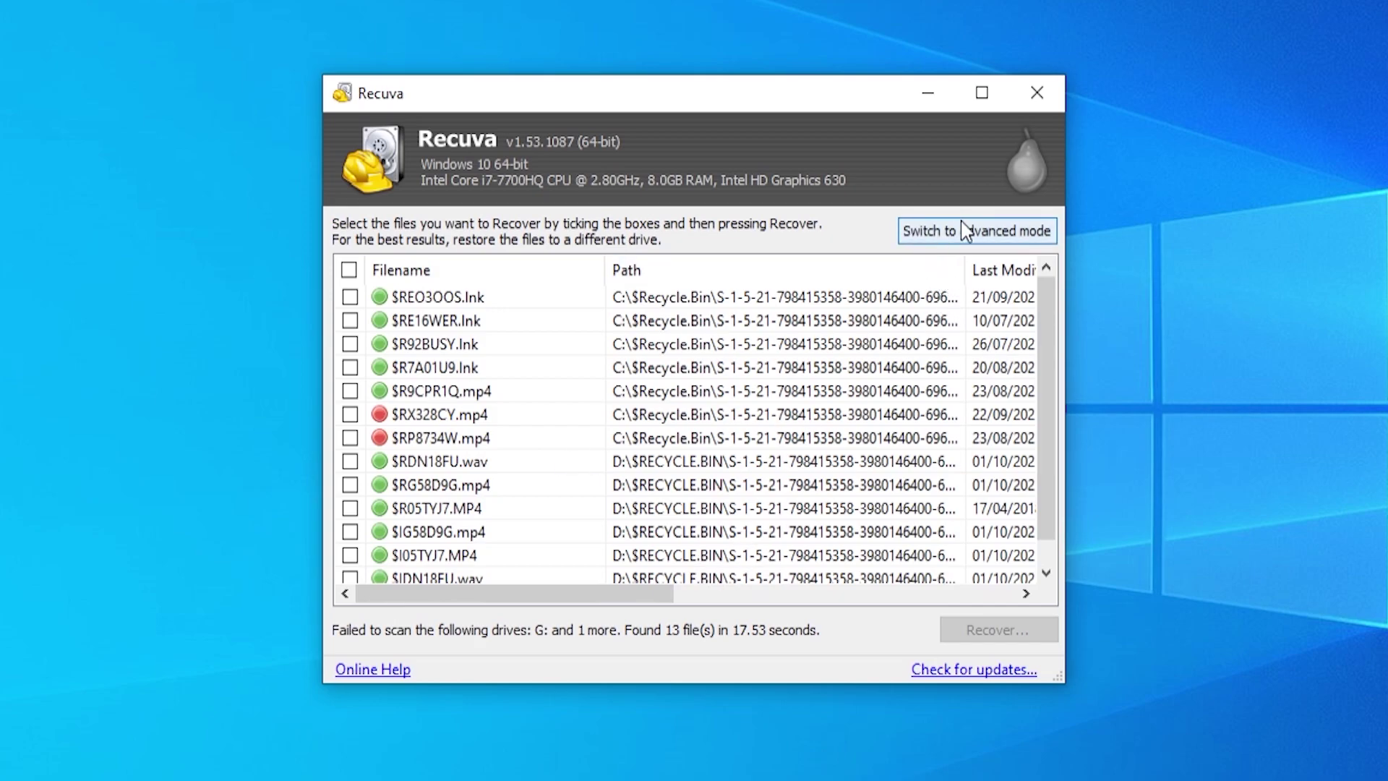
- Switch to advanced mode and set the Options view mode back to Thumbnails View
click(936, 233)
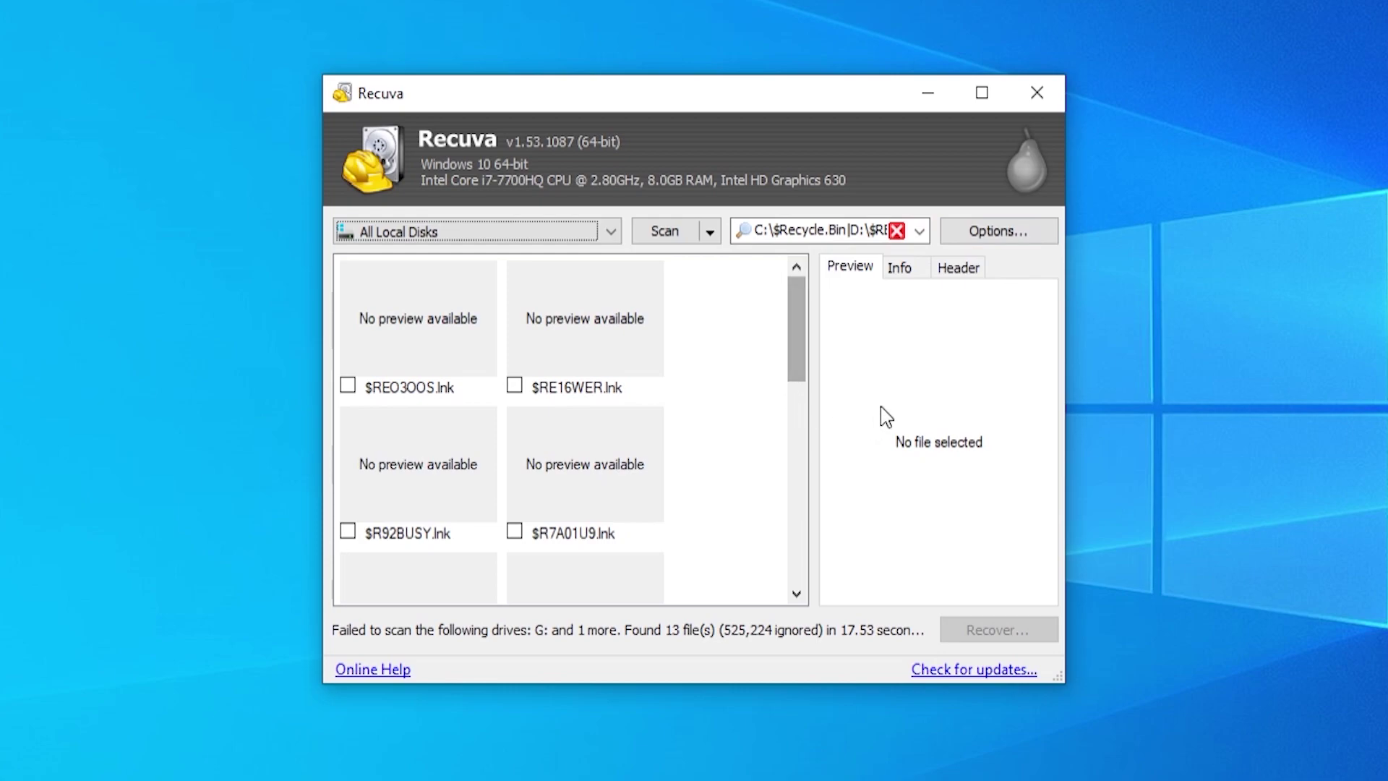
click(992, 238)
click(712, 296)
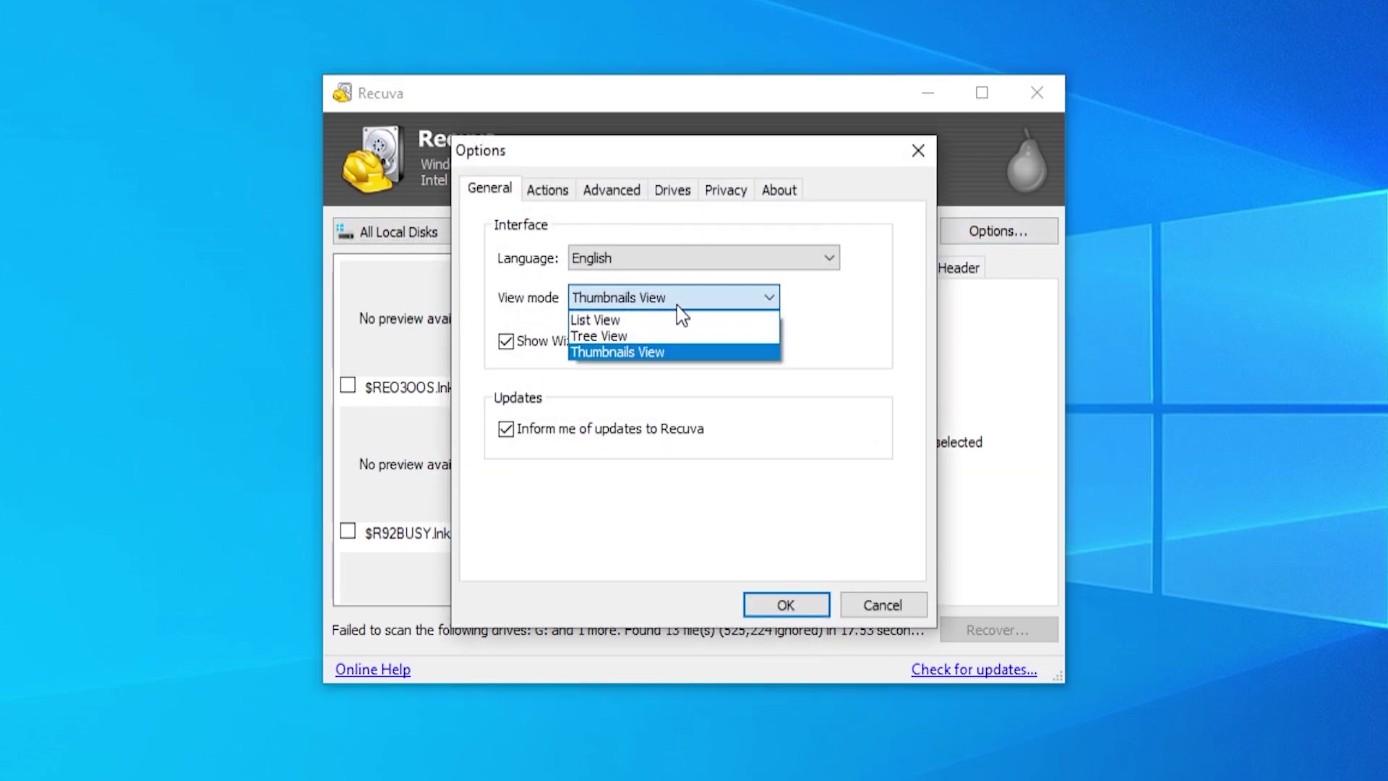
click(582, 315)
click(578, 309)
click(594, 353)
click(783, 604)
- Browse the 13 found files and select the $R05TYJ7.MP4 video
scroll(528, 445, down, 5)
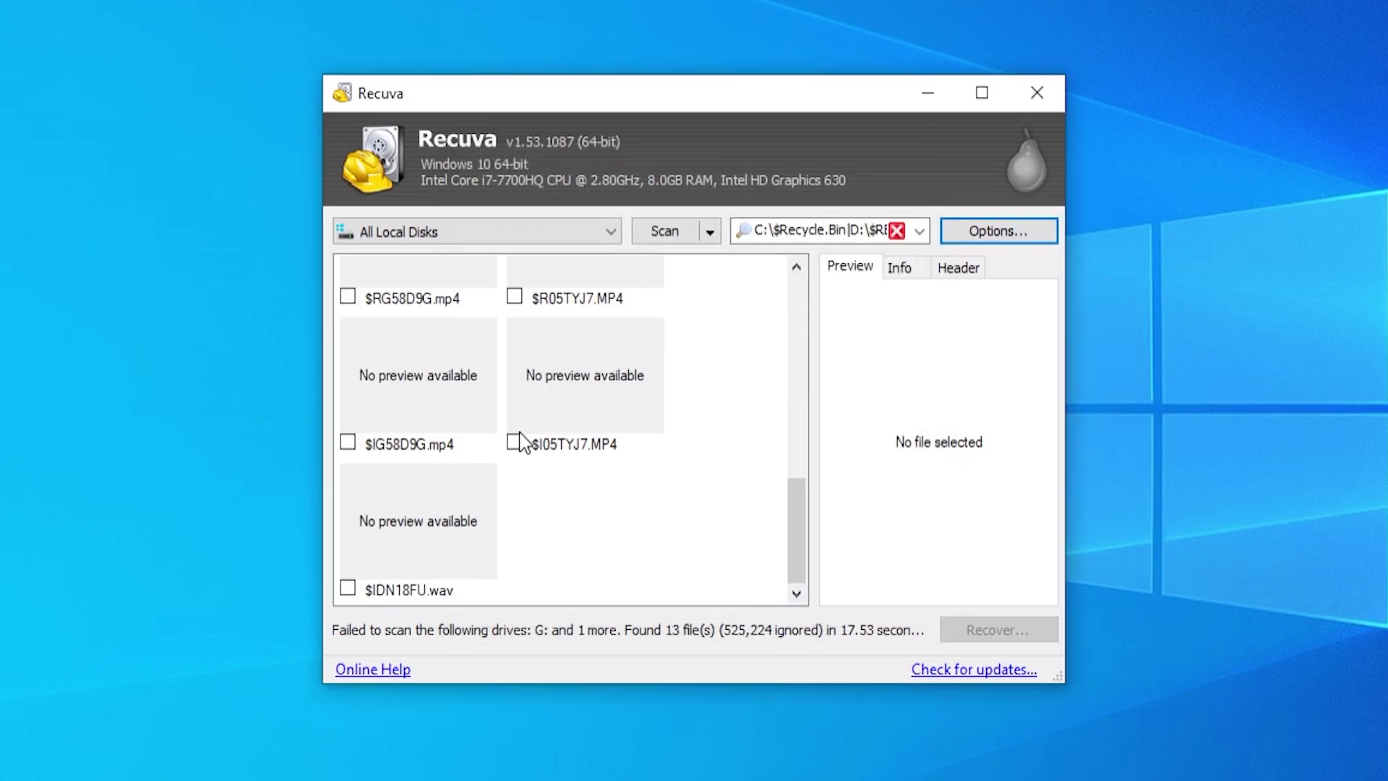
scroll(571, 441, up, 5)
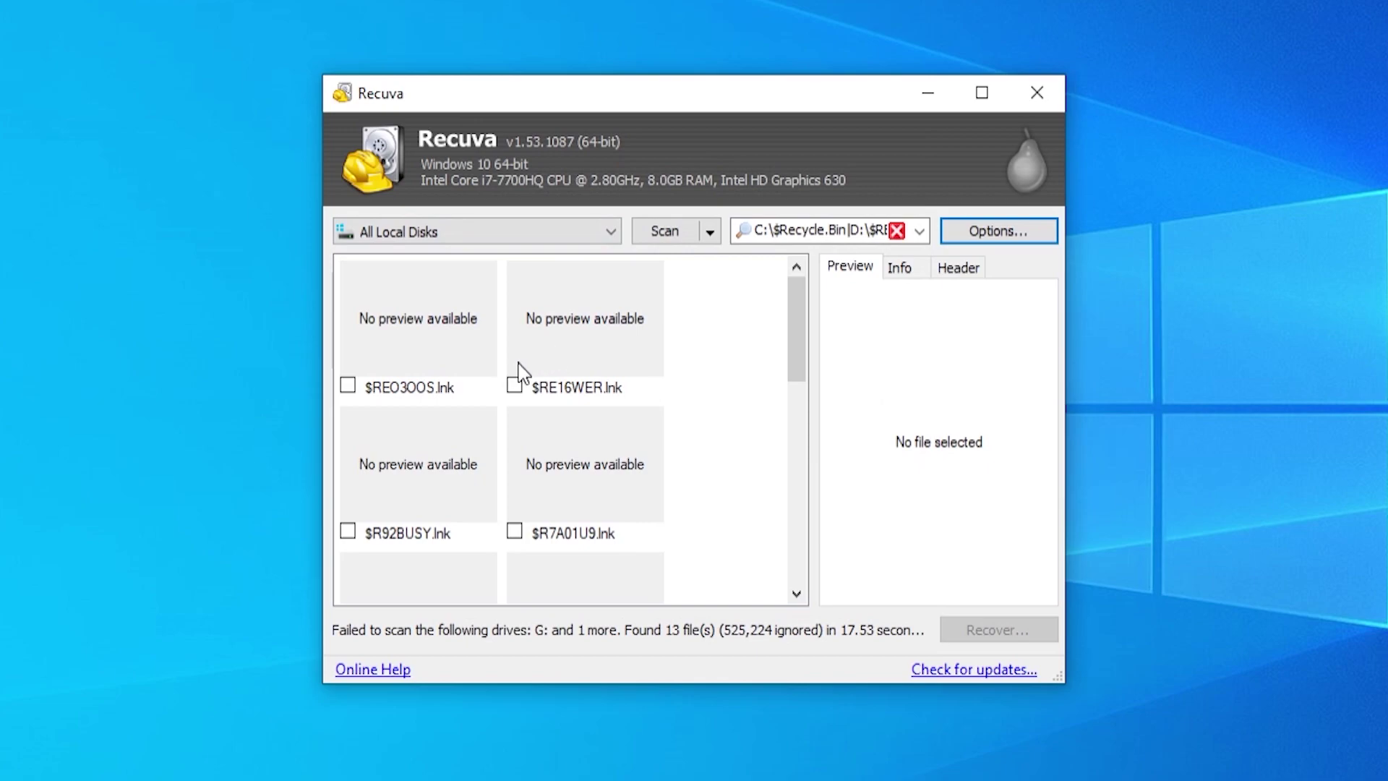
scroll(518, 411, down, 3)
scroll(518, 411, down, 2)
scroll(518, 411, up, 5)
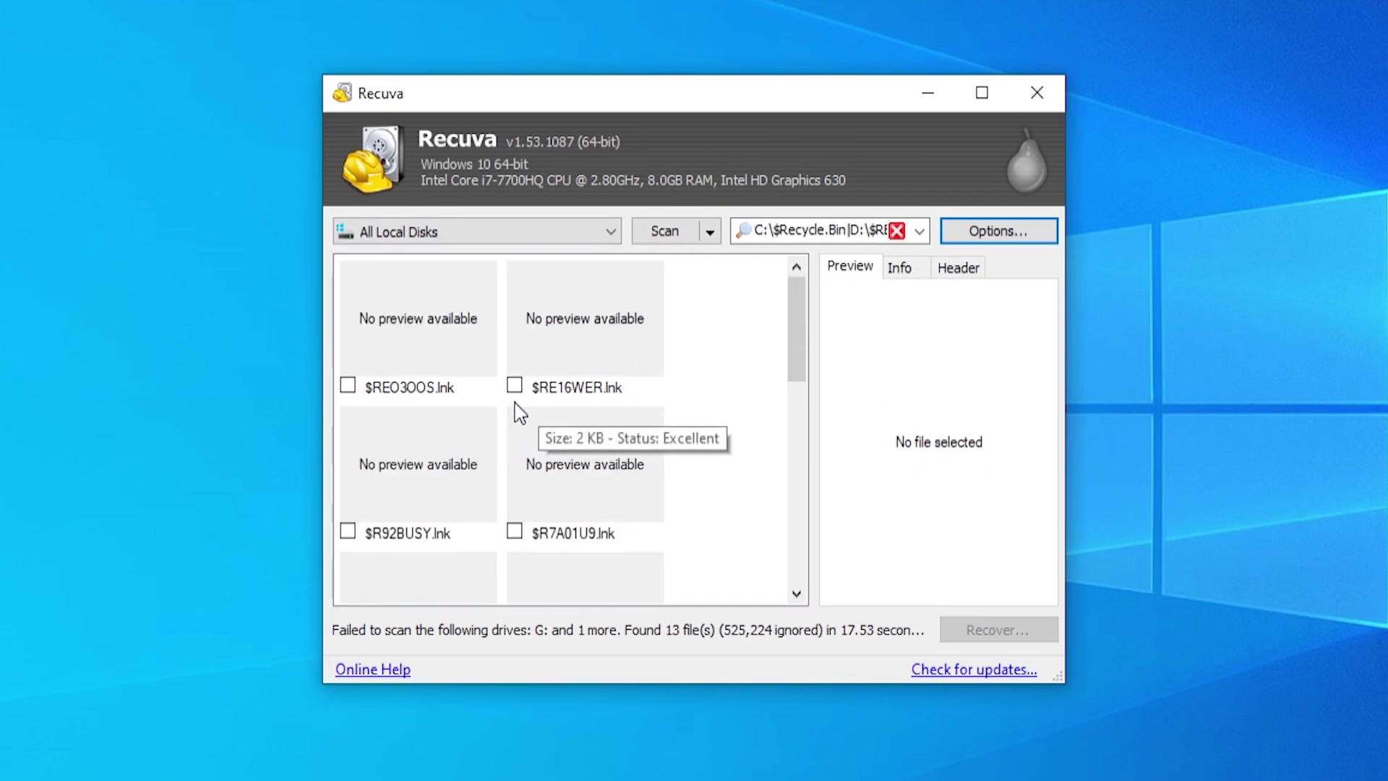
scroll(543, 404, down, 2)
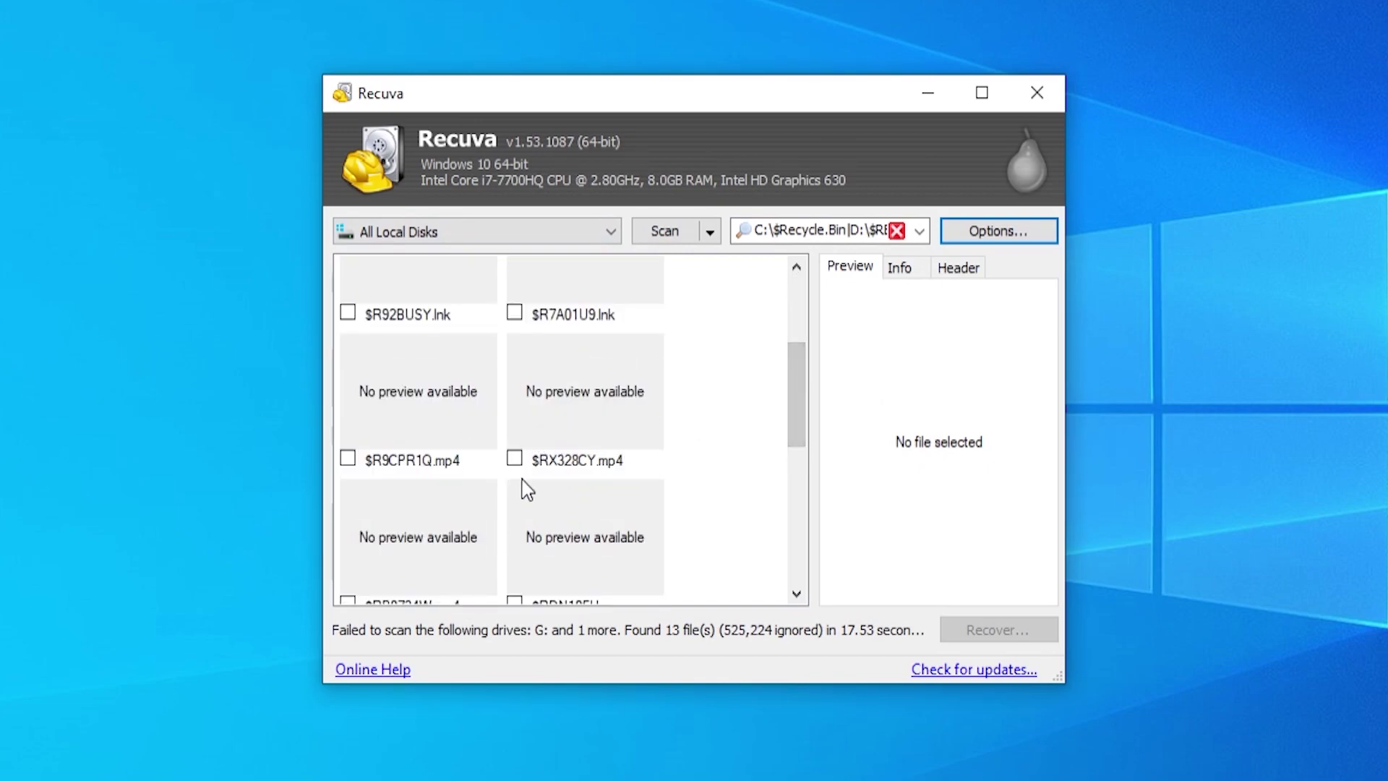
scroll(559, 546, down, 3)
scroll(425, 526, down, 1)
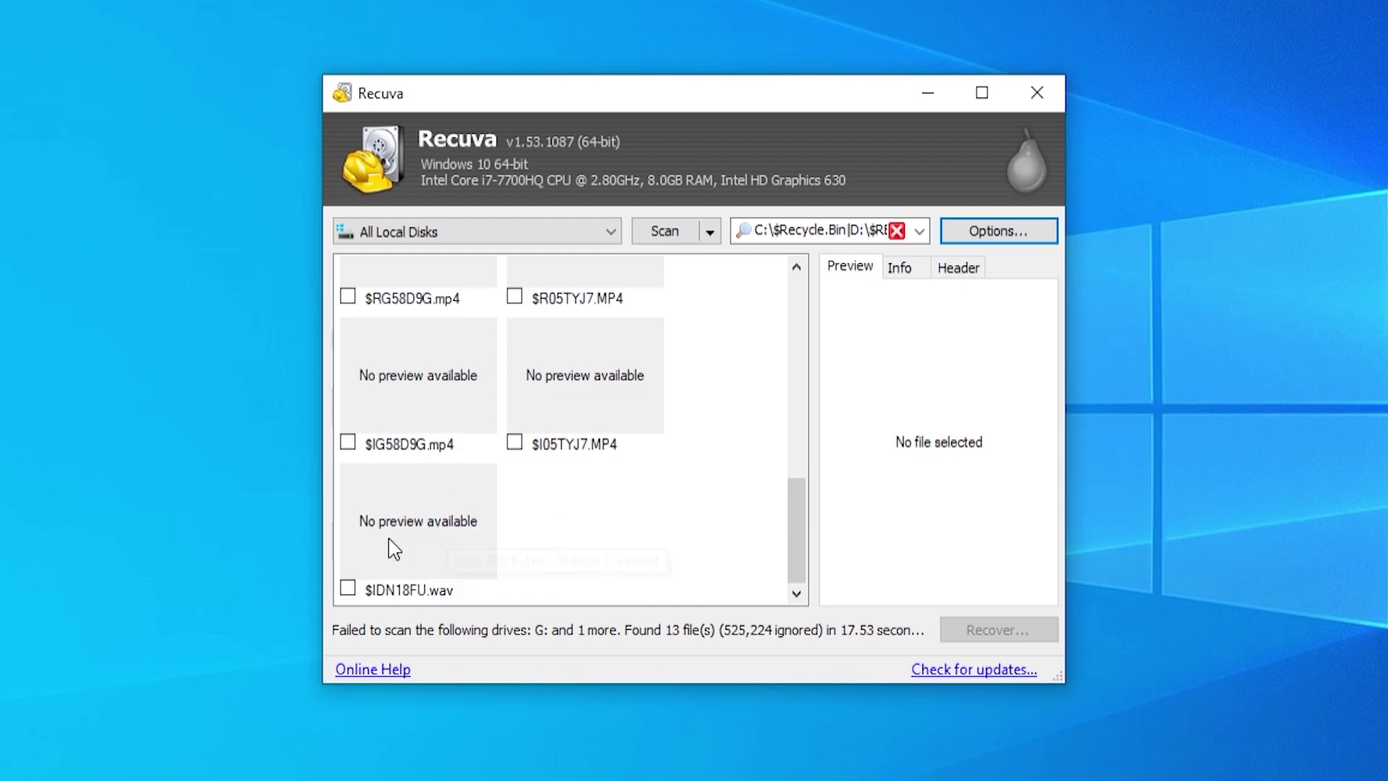
scroll(571, 403, up, 3)
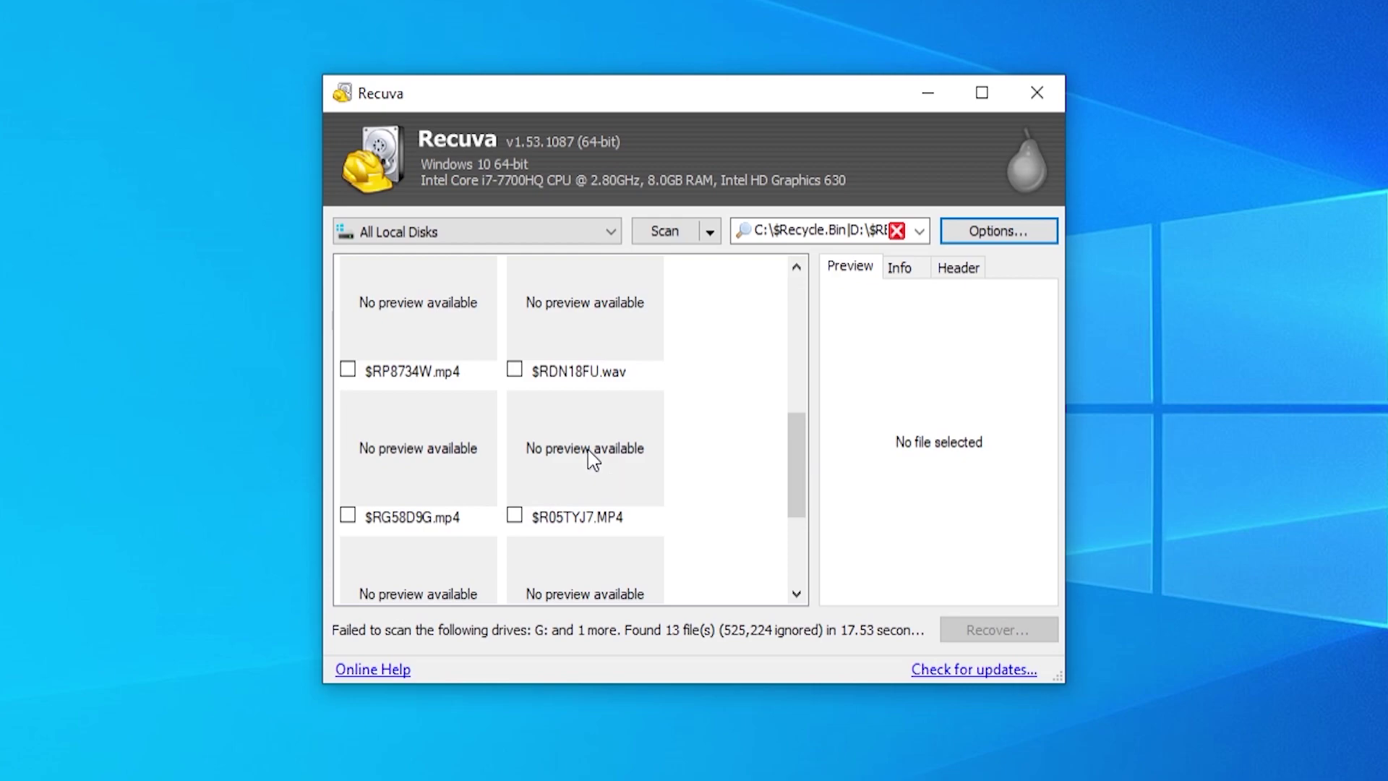
click(557, 450)
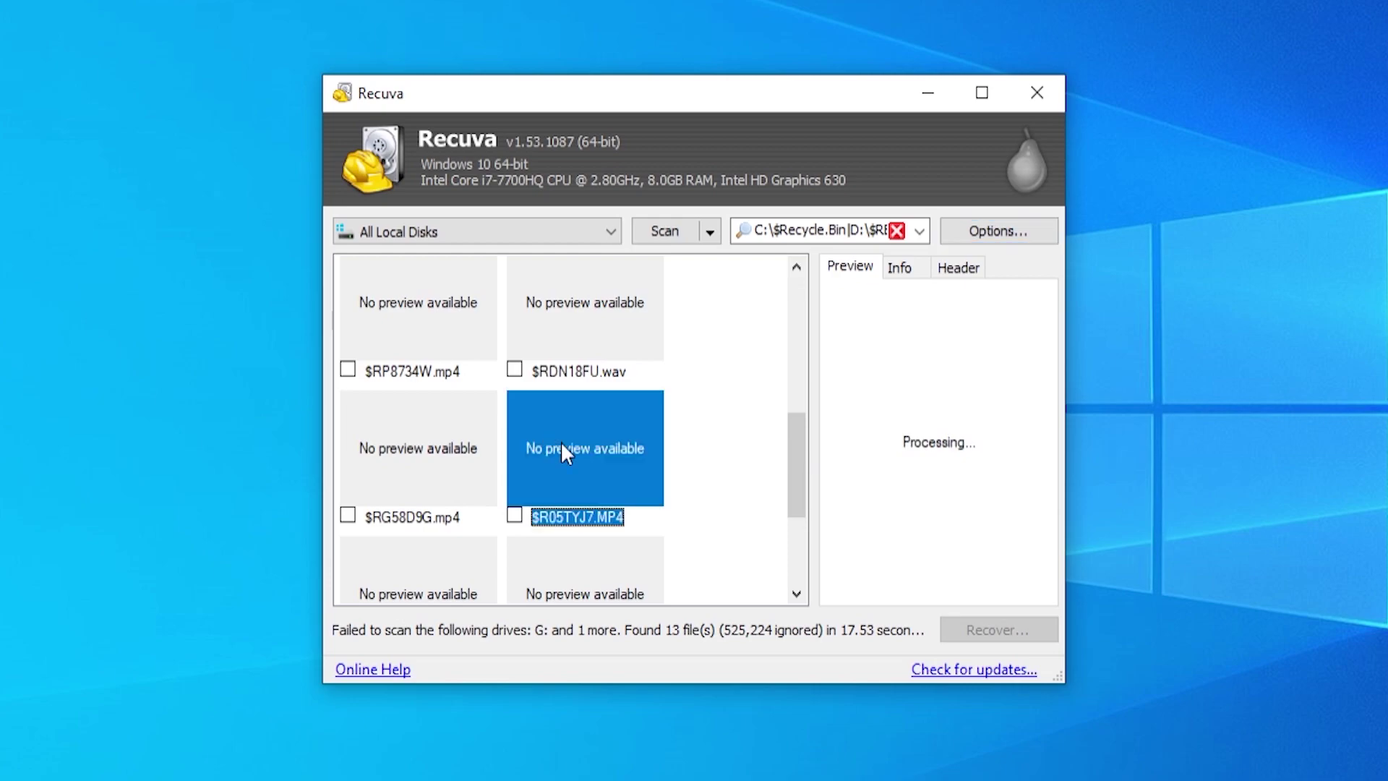
- Tick $R05TYJ7.MP4 and recover it to the Desktop
click(514, 515)
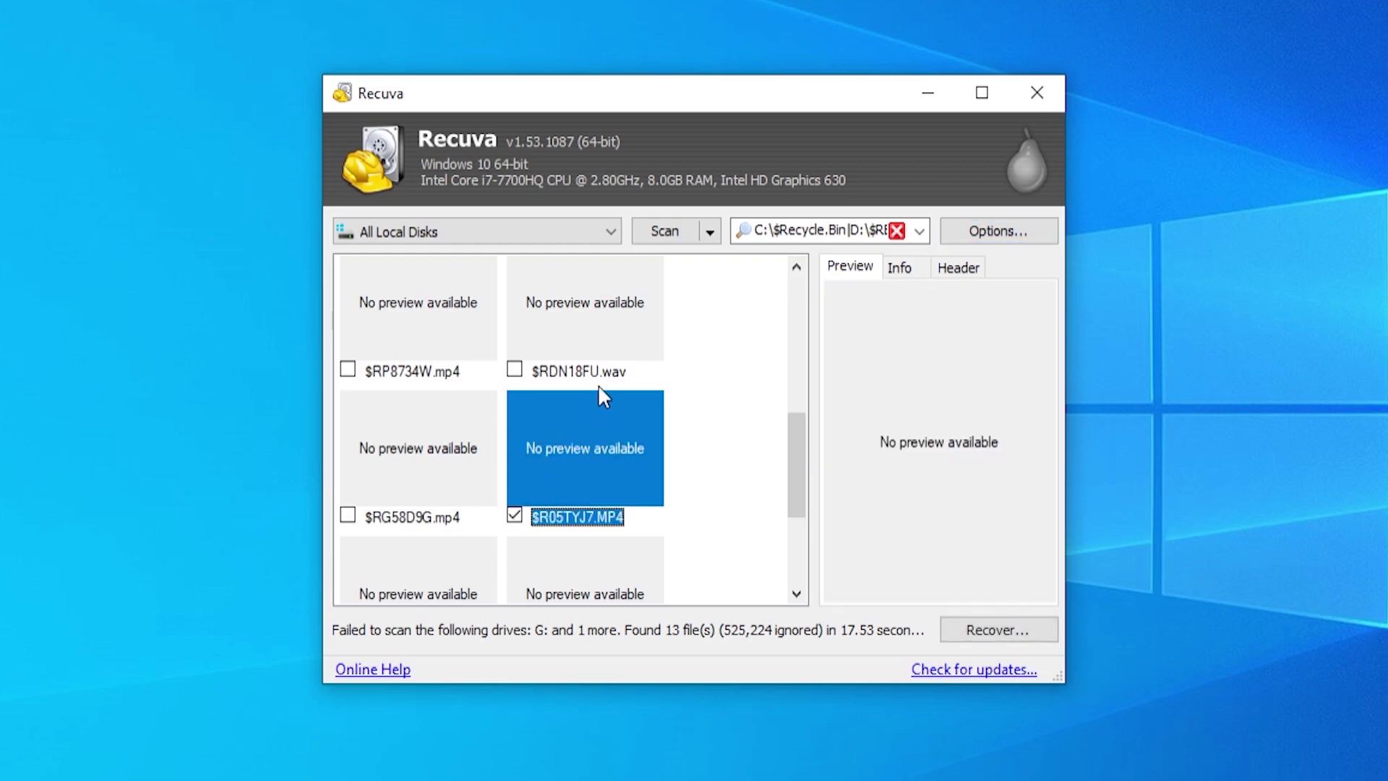
click(990, 635)
click(587, 332)
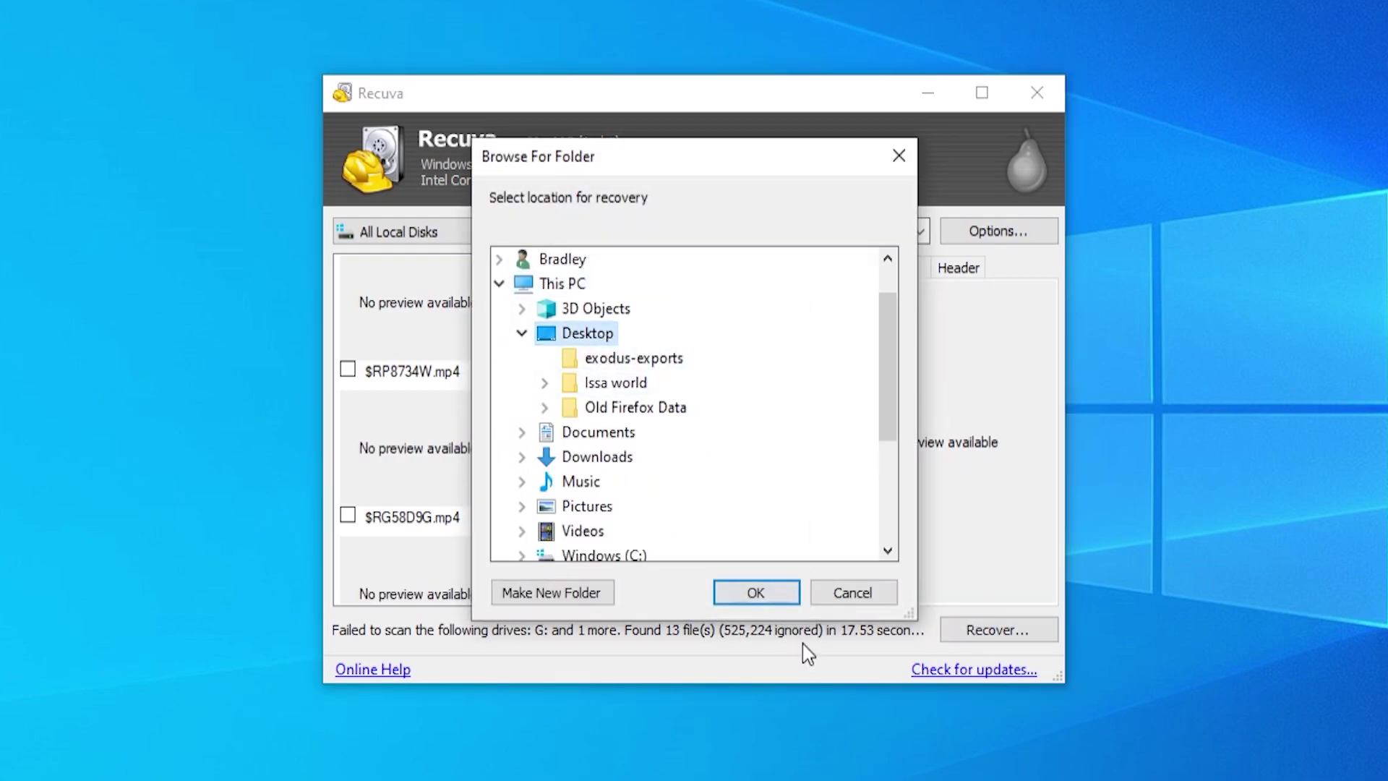
click(756, 593)
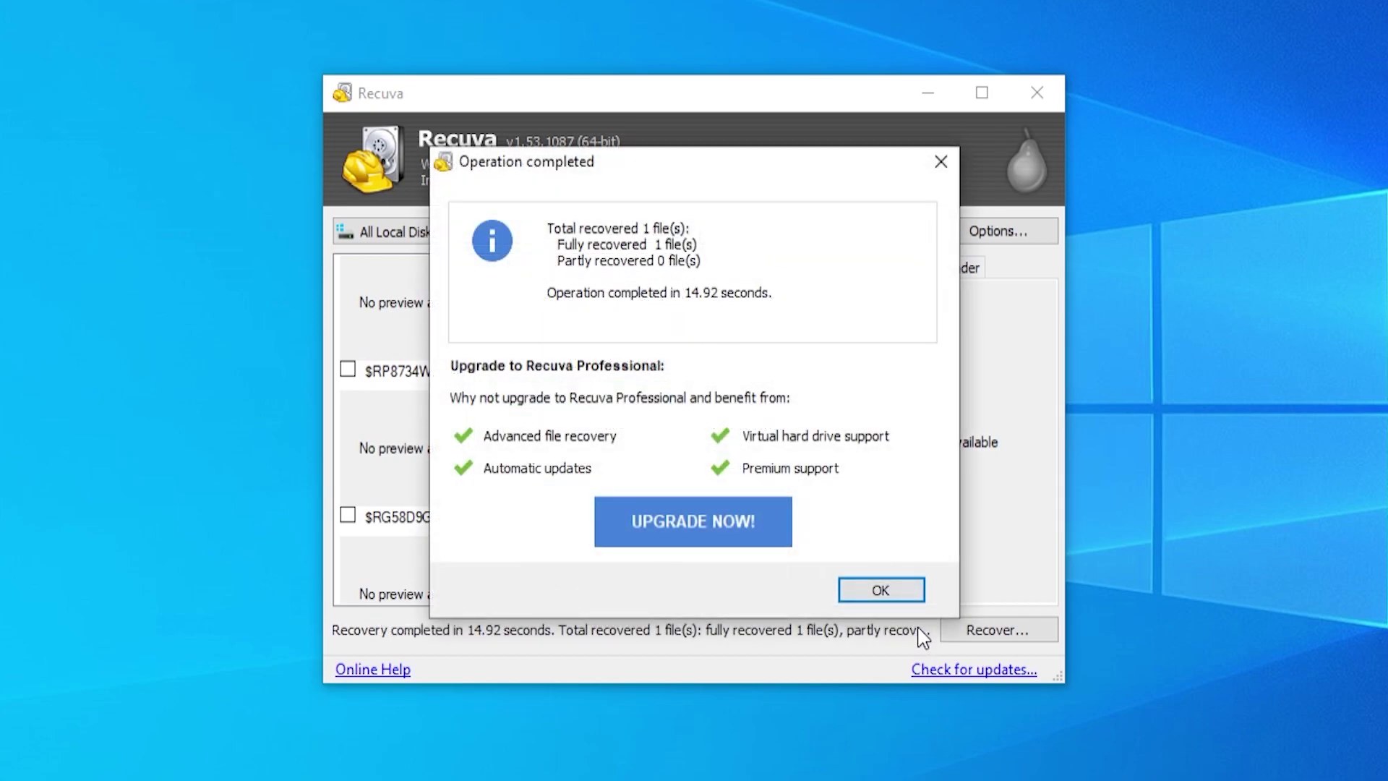
- Play the recovered $R05TYJ7 video from the desktop in Movies & TV, pause it, and close the player
click(900, 590)
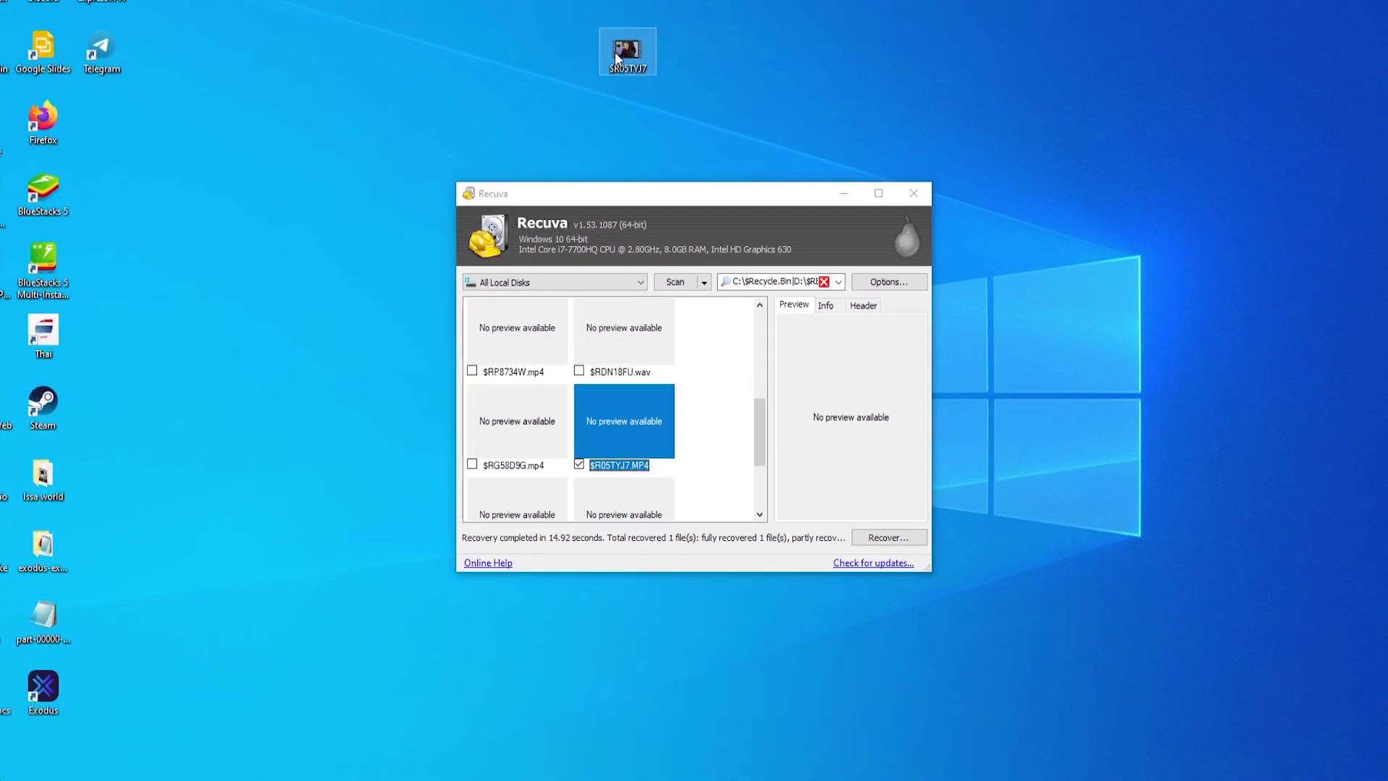
click(620, 68)
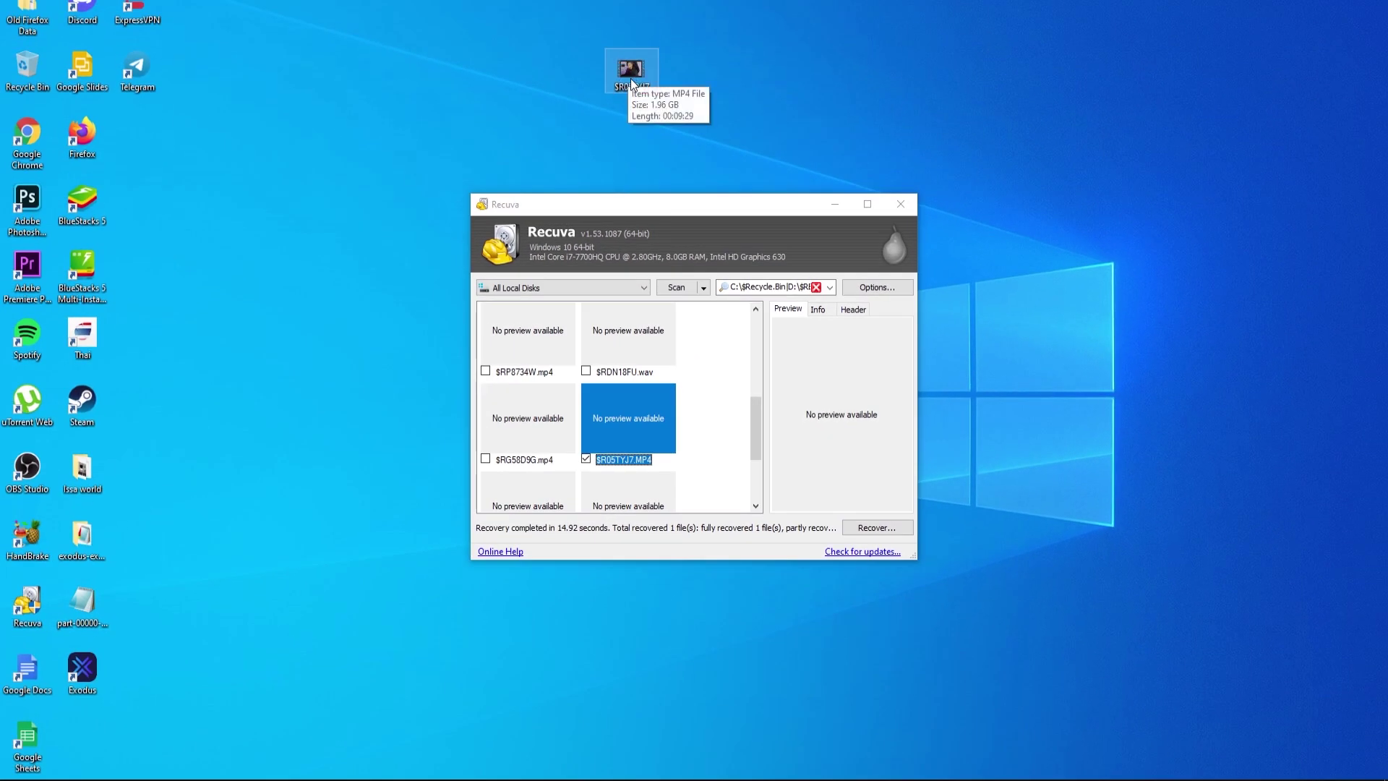
double_click(630, 84)
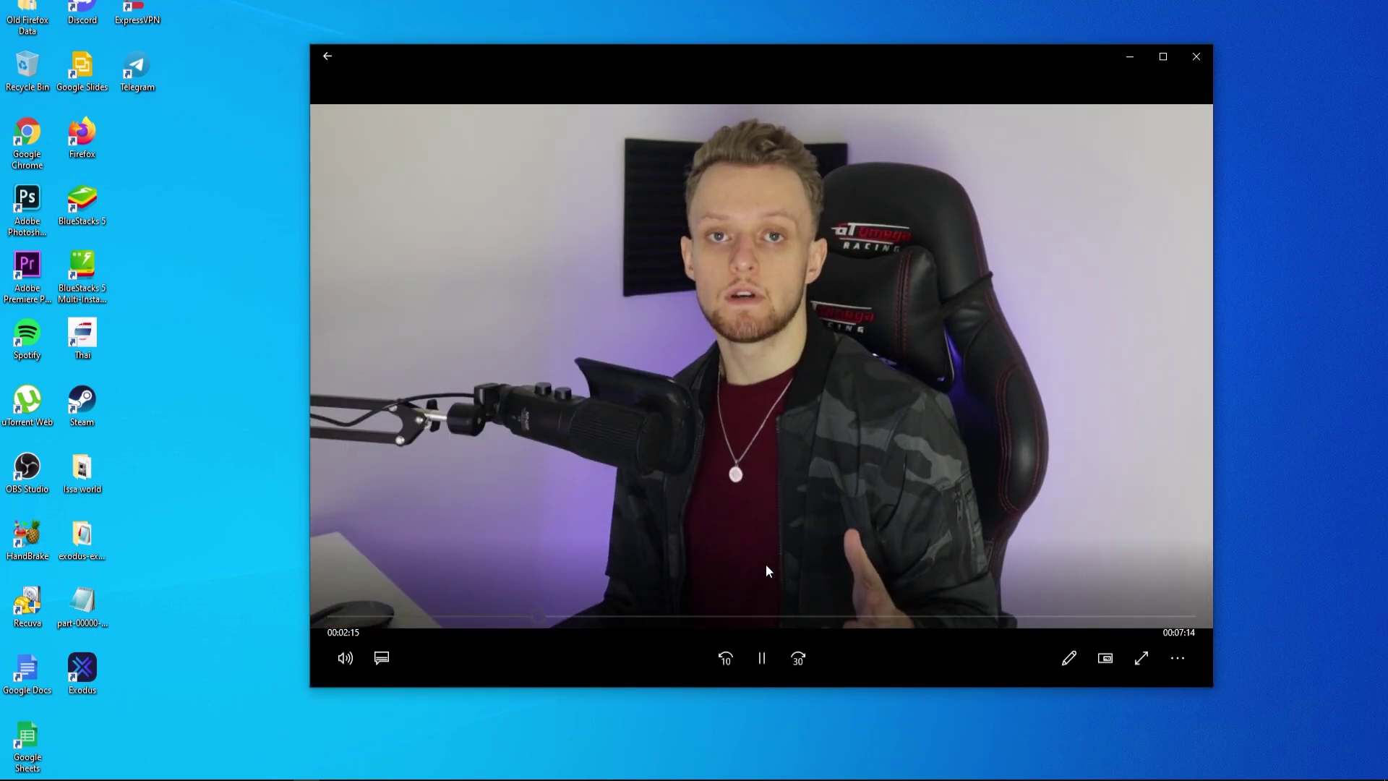
click(761, 658)
click(1197, 56)
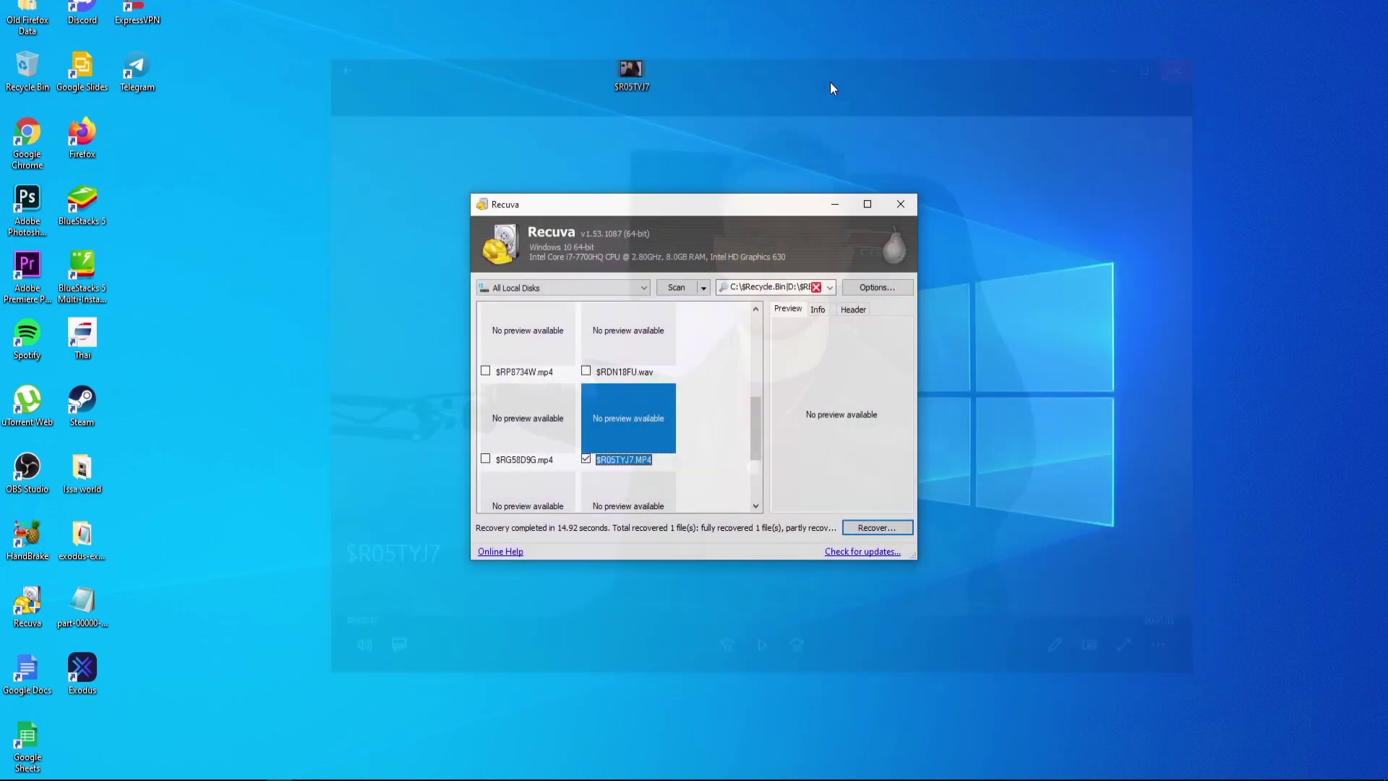